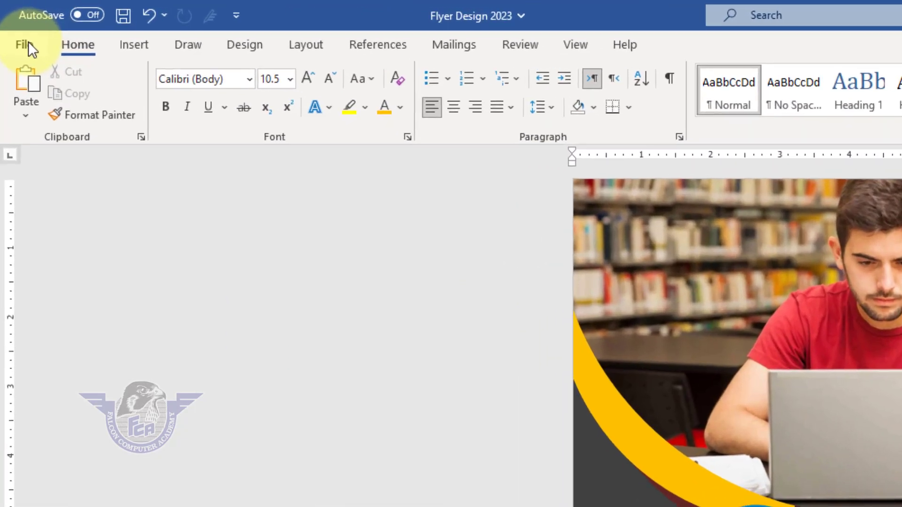
Create a new blank document for the flyer
{"action": "left_click", "coordinate": [28, 41]}
{"action": "left_click", "coordinate": [38, 124]}
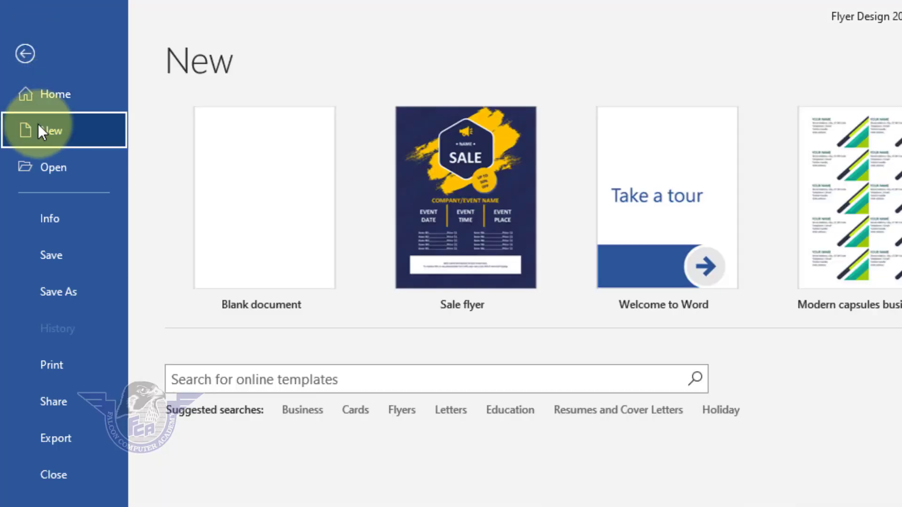
{"action": "left_click", "coordinate": [241, 186]}
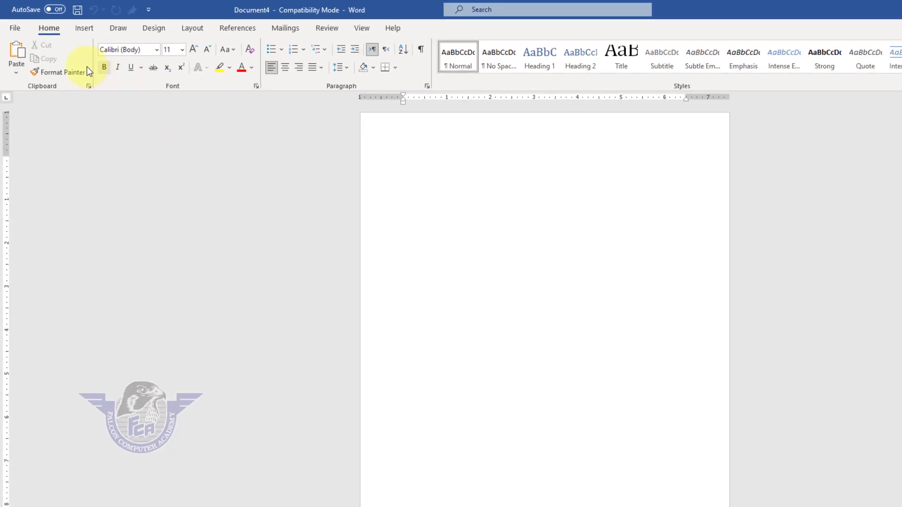
Save the blank document as "New Flyer Design" in the Documents folder, accepting the upgrade to the newest file format
{"action": "left_click", "coordinate": [14, 28]}
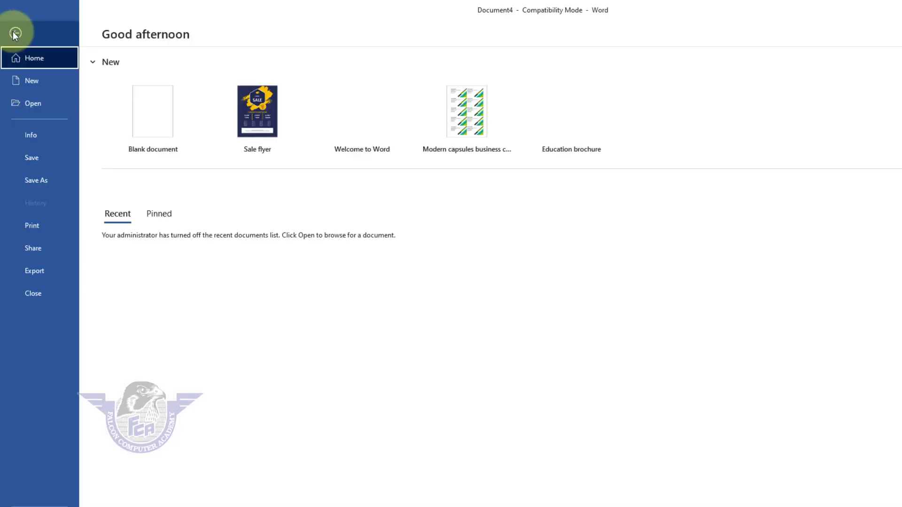
{"action": "left_click", "coordinate": [36, 154]}
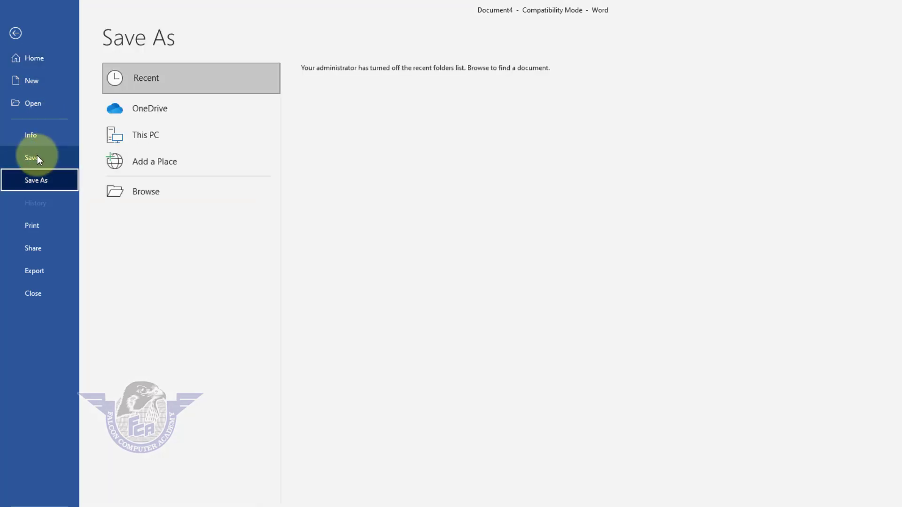
{"action": "left_click", "coordinate": [185, 192]}
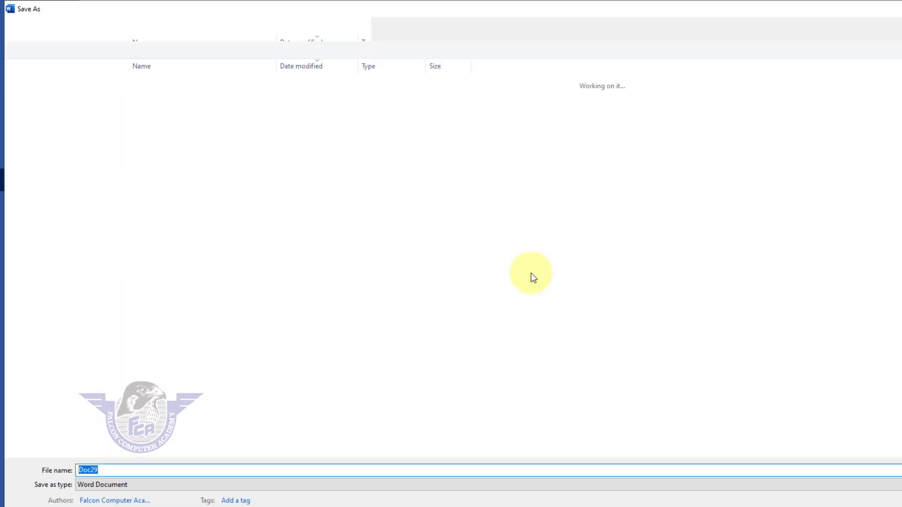
{"action": "type", "text": "New F"}
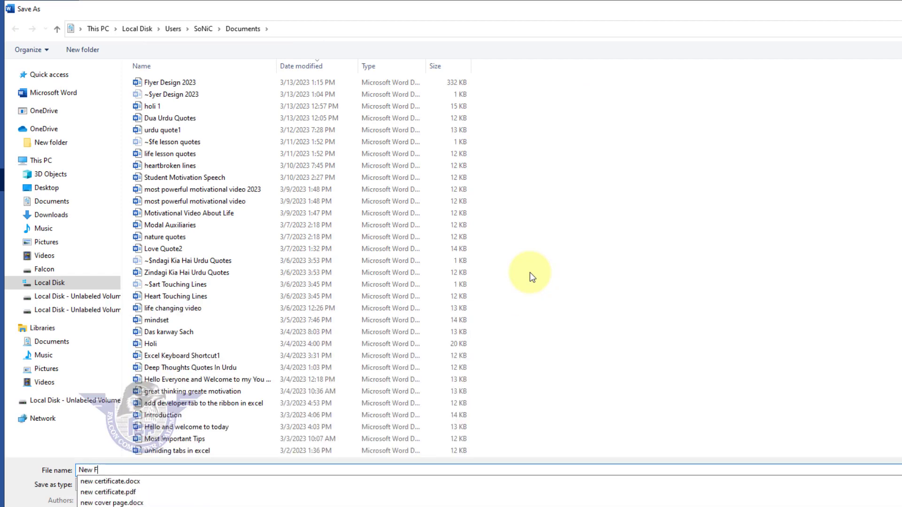
{"action": "type", "text": "lyer Sde"}
{"action": "key", "text": "BackSpace"}
{"action": "key", "text": "BackSpace"}
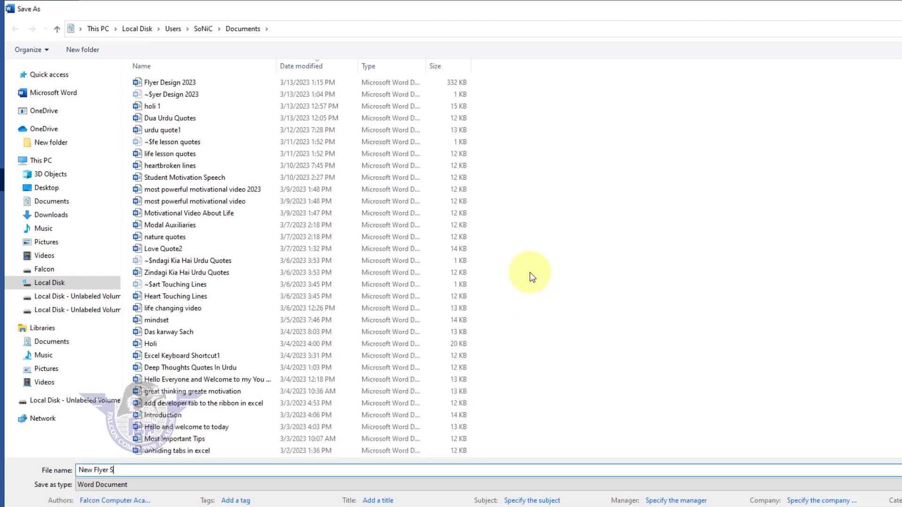
{"action": "type", "text": "sign"}
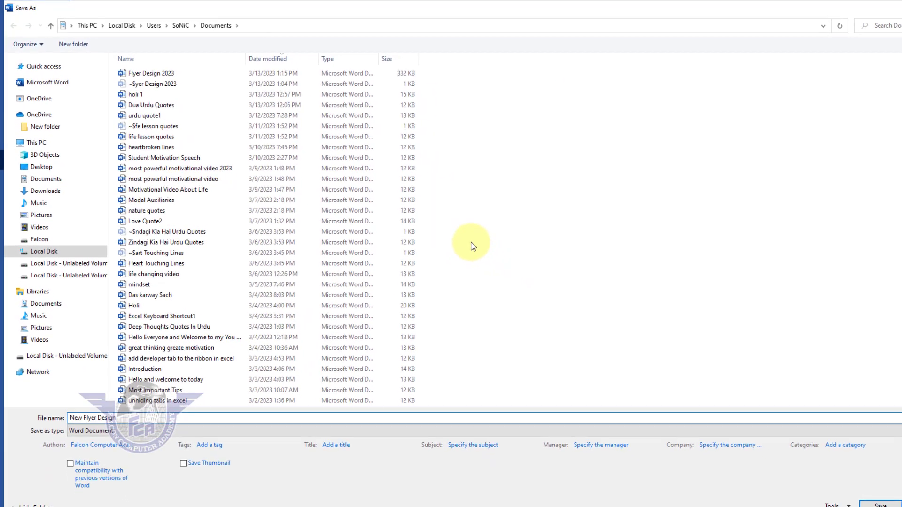
{"action": "left_click", "coordinate": [834, 480]}
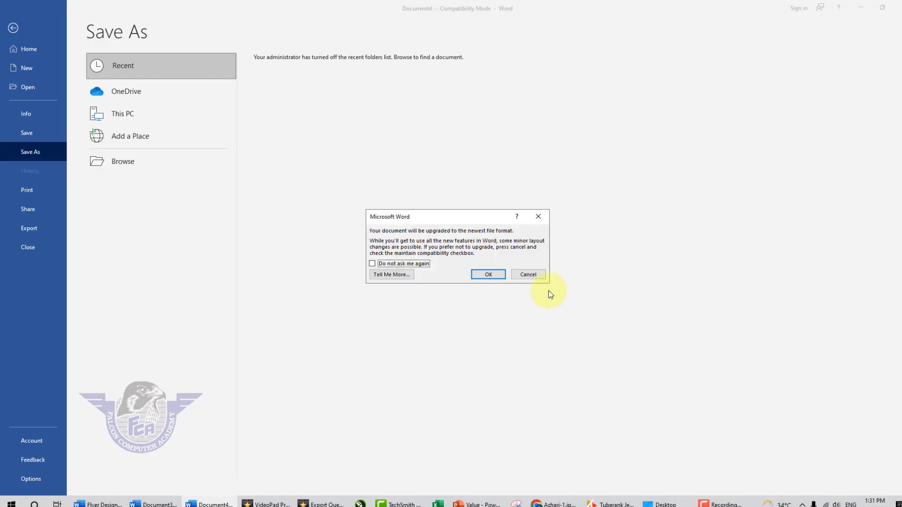
{"action": "left_click", "coordinate": [487, 274]}
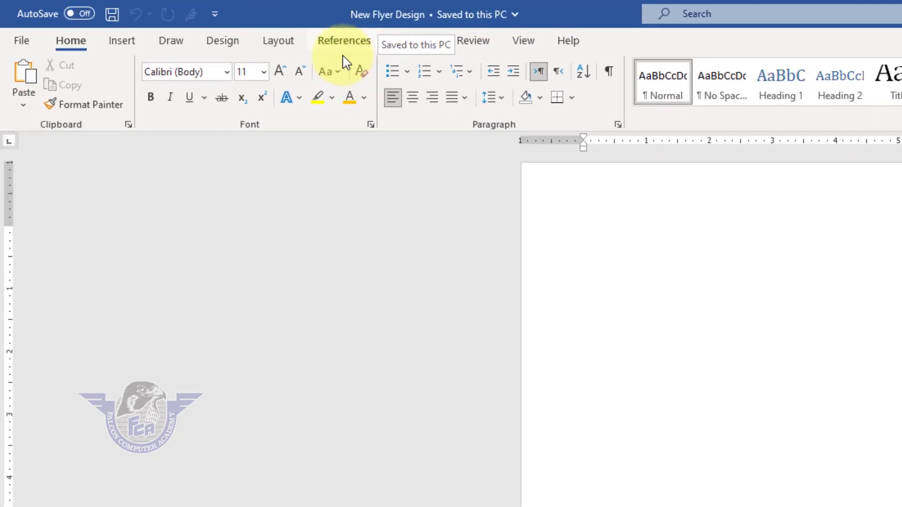
Set the page color to Tan, Background 2, Darker 90%
{"action": "left_click", "coordinate": [297, 53]}
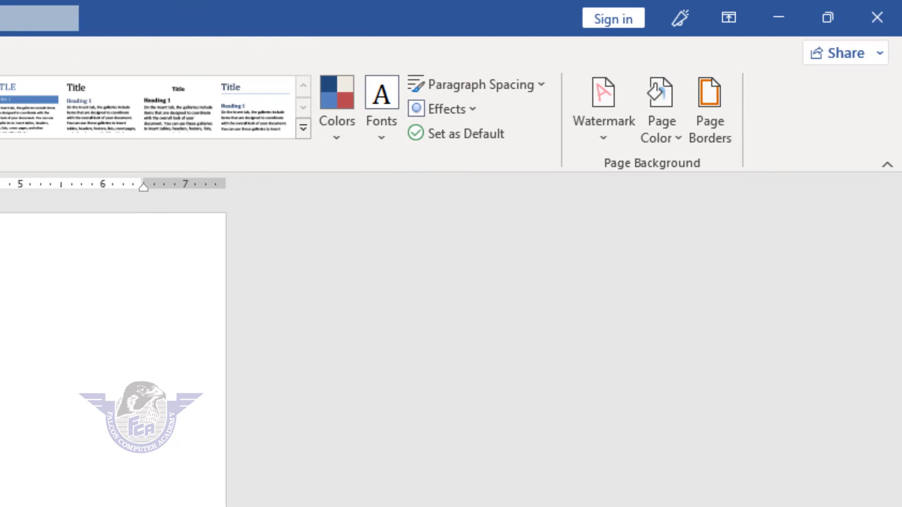
{"action": "left_click", "coordinate": [679, 149]}
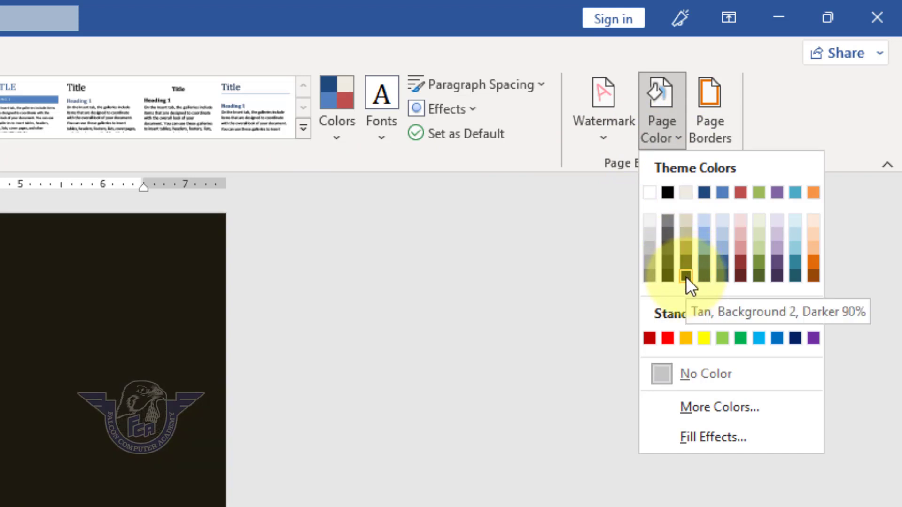
{"action": "left_click", "coordinate": [686, 276]}
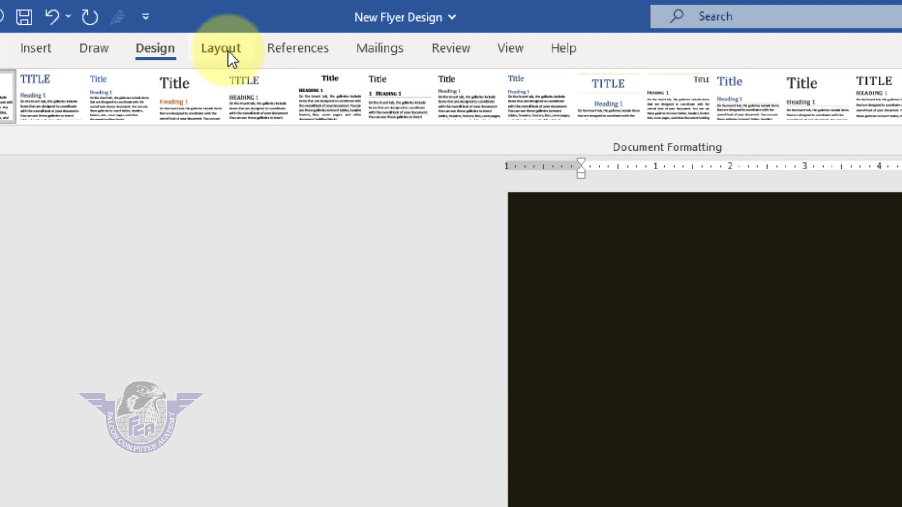
Set the paragraph spacing after to 0 pt
{"action": "left_click", "coordinate": [125, 30]}
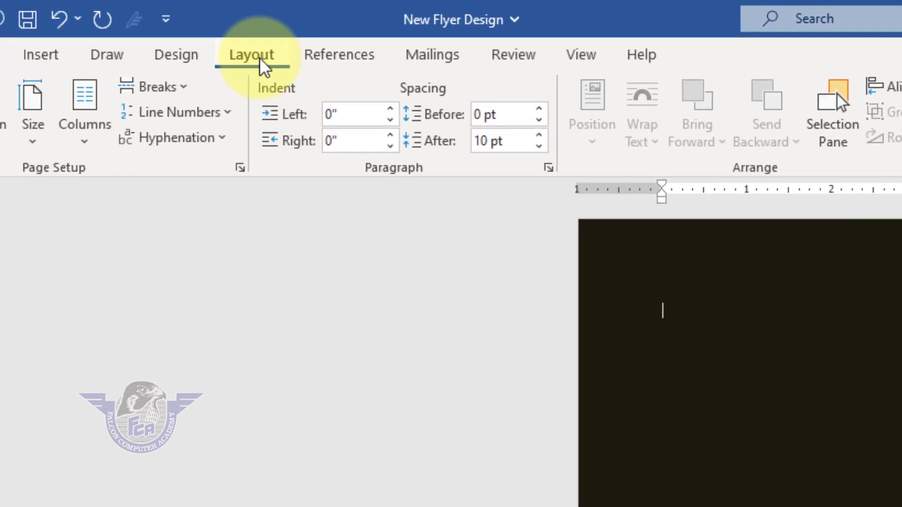
{"action": "left_click", "coordinate": [539, 146]}
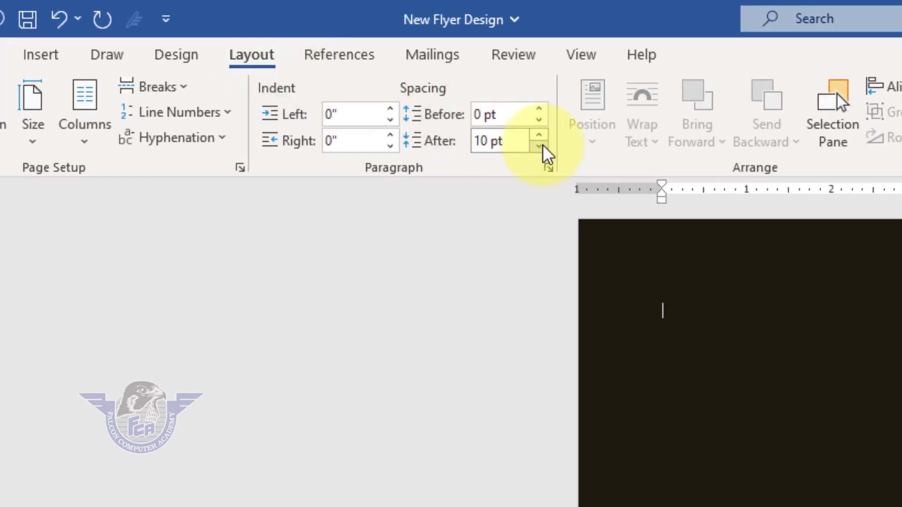
{"action": "left_click", "coordinate": [540, 147]}
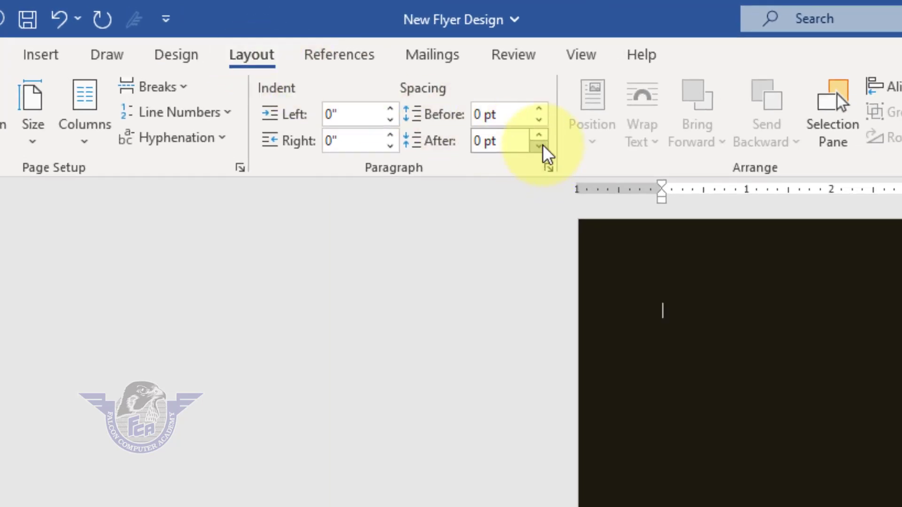
Set the paper size to A4 (8.27" x 11.69") with portrait orientation
{"action": "left_click", "coordinate": [31, 149]}
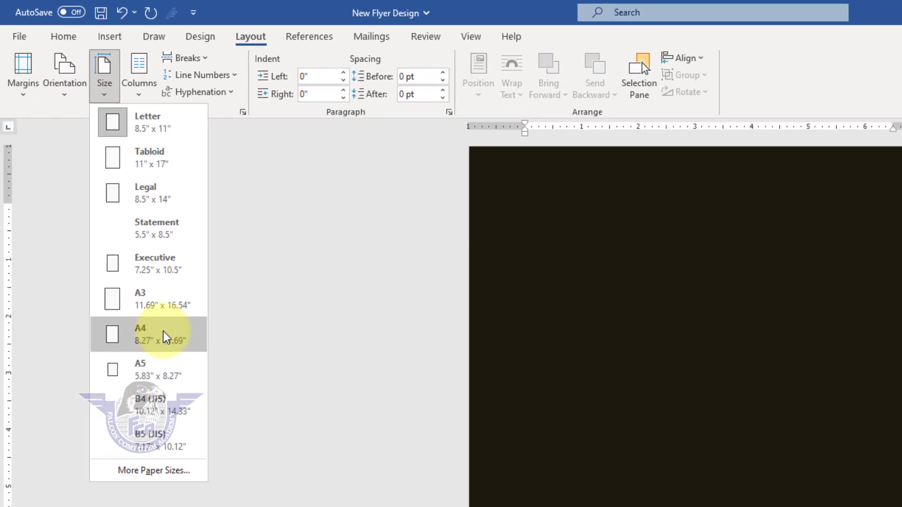
{"action": "left_click", "coordinate": [164, 337]}
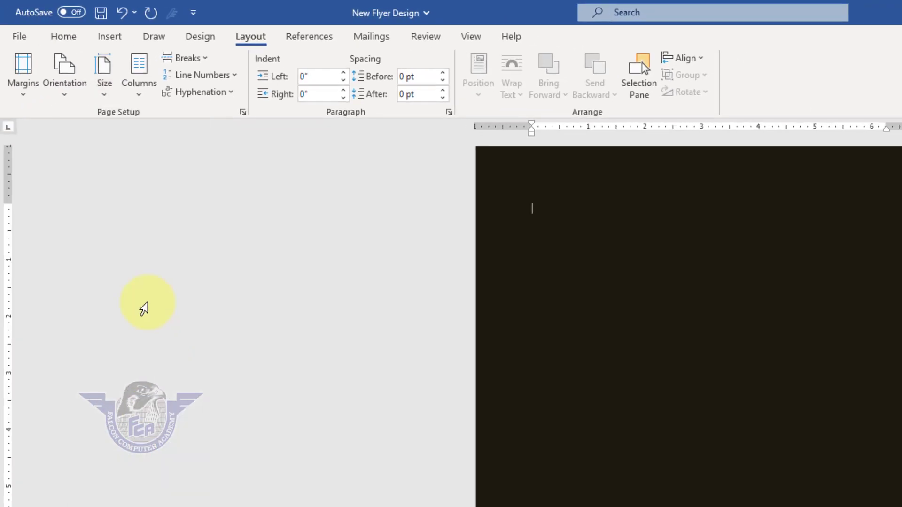
{"action": "left_click", "coordinate": [66, 93]}
{"action": "left_click", "coordinate": [84, 123]}
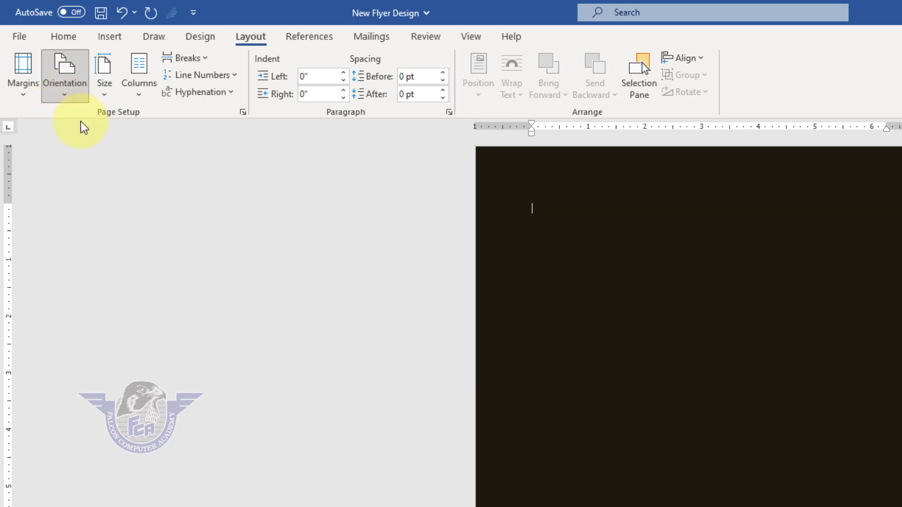
Set custom top, bottom, left and right page margins of 0 for the whole document
{"action": "left_click", "coordinate": [24, 89]}
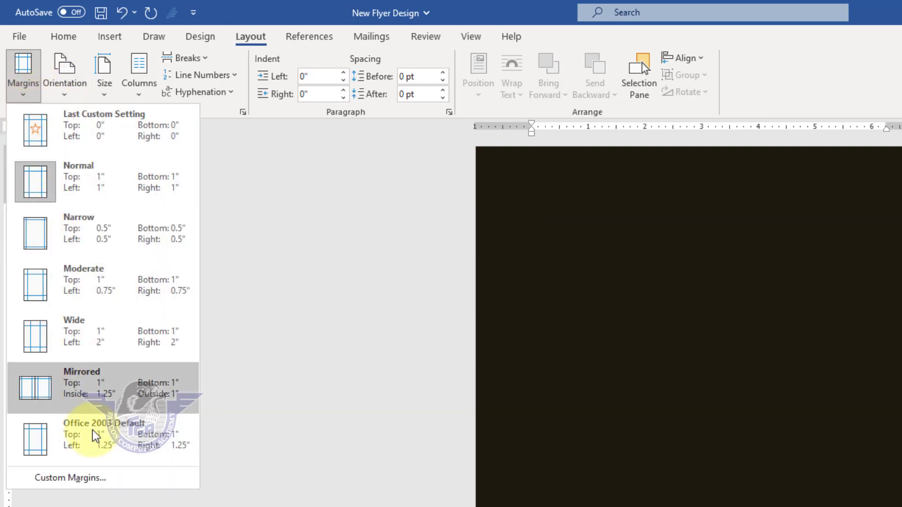
{"action": "left_click", "coordinate": [98, 479]}
{"action": "left_click", "coordinate": [414, 127]}
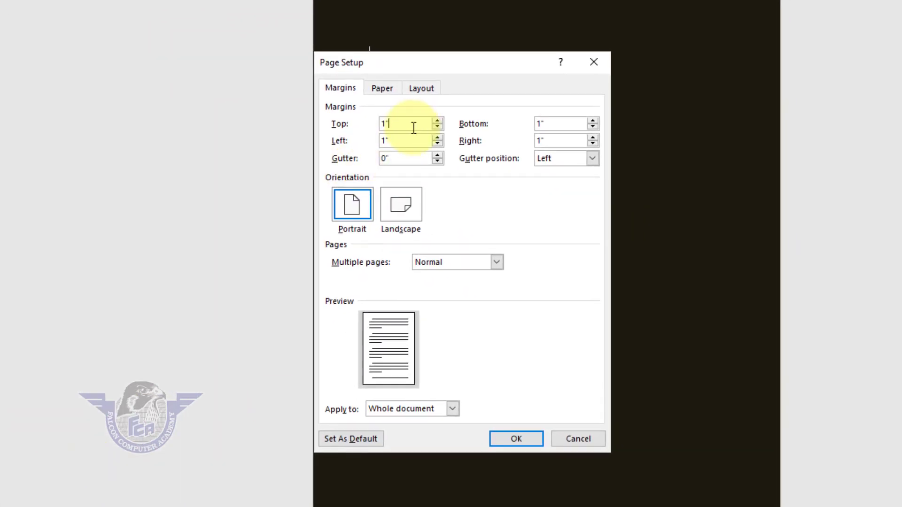
{"action": "left_click_drag", "start_coordinate": [414, 127], "coordinate": [296, 136]}
{"action": "type", "text": "0"}
{"action": "key", "text": "Tab"}
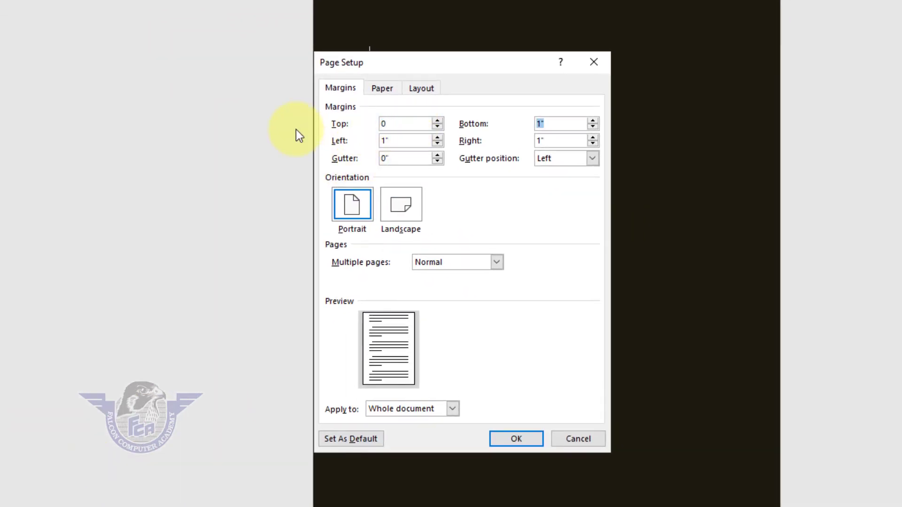
{"action": "type", "text": "0"}
{"action": "key", "text": "Tab"}
{"action": "type", "text": "0"}
{"action": "key", "text": "Tab"}
{"action": "type", "text": "0"}
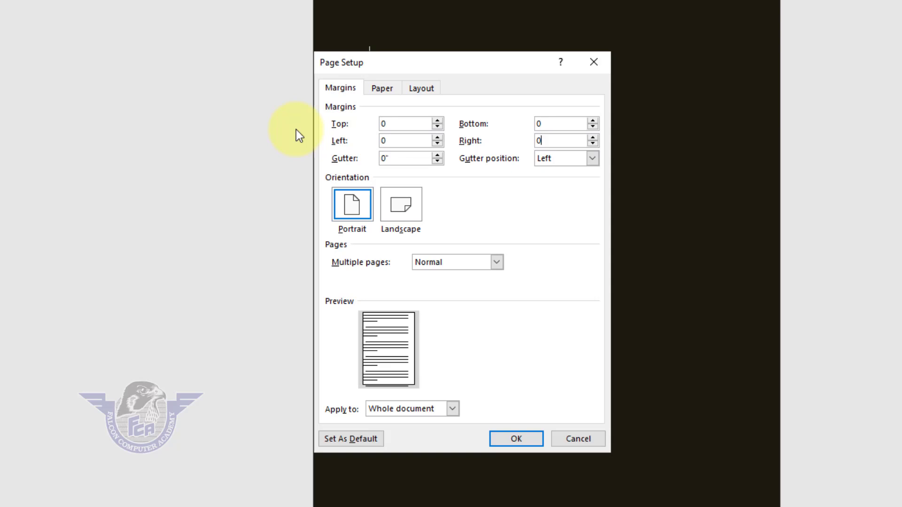
{"action": "left_click", "coordinate": [516, 438]}
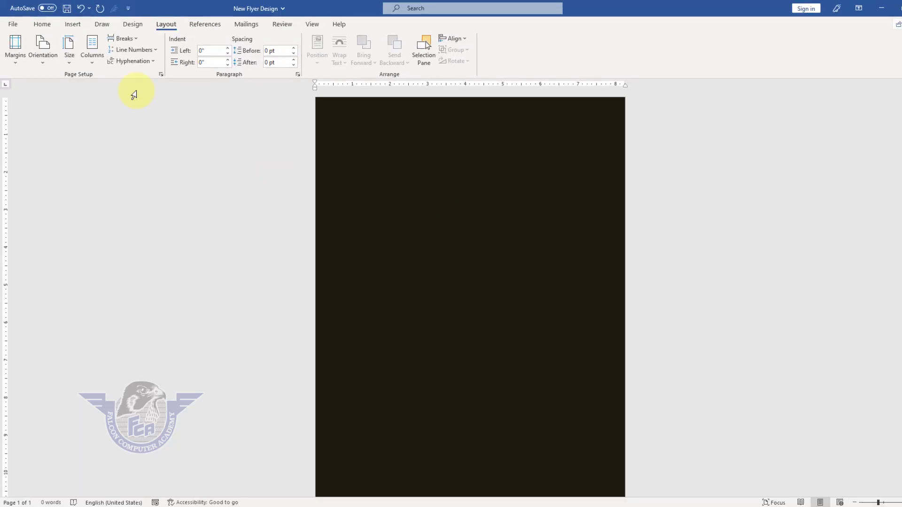
Draw a perfect circle about 8" in diameter on the page using the Oval shape
{"action": "left_click", "coordinate": [72, 26]}
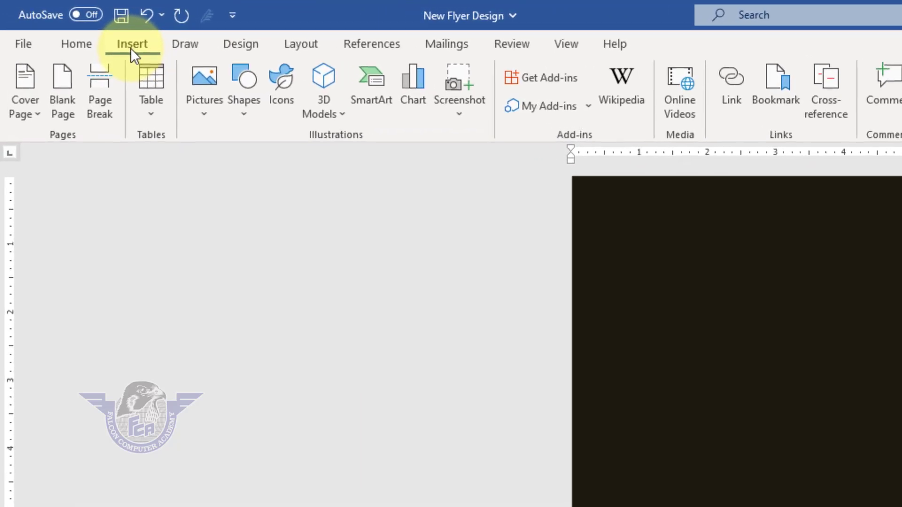
{"action": "left_click", "coordinate": [247, 111]}
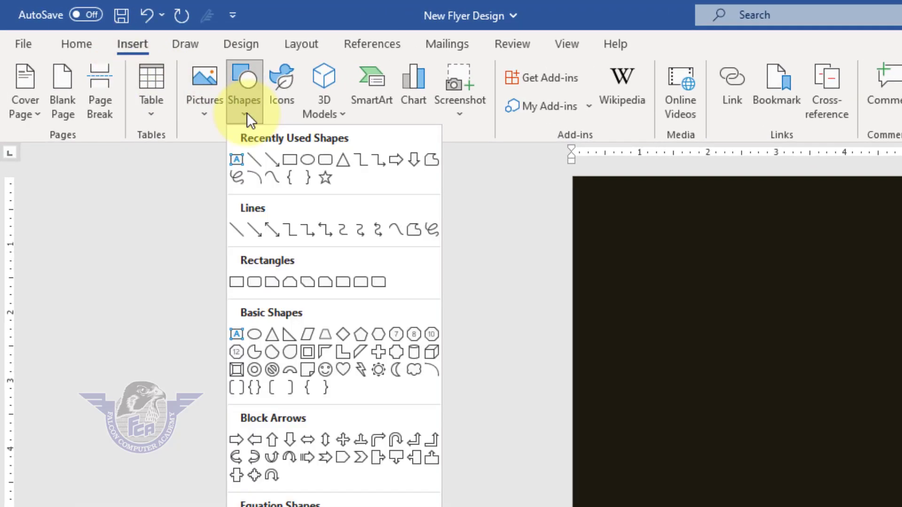
{"action": "left_click", "coordinate": [307, 160]}
{"action": "key", "text": "shift"}
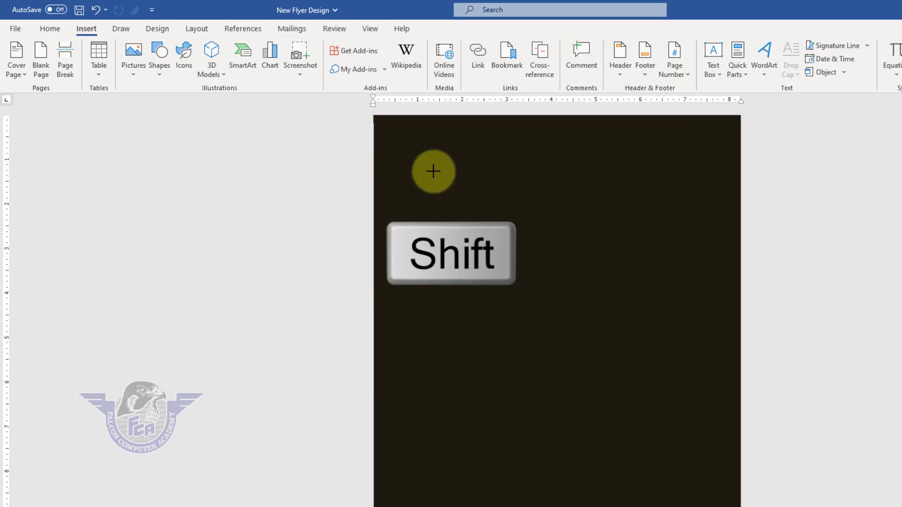
{"action": "left_click_drag", "start_coordinate": [433, 171], "coordinate": [747, 482]}
Enlarge the circle to about 8.75" and move it up so its upper part extends beyond the page's top edge
{"action": "left_click_drag", "start_coordinate": [550, 366], "coordinate": [500, 228]}
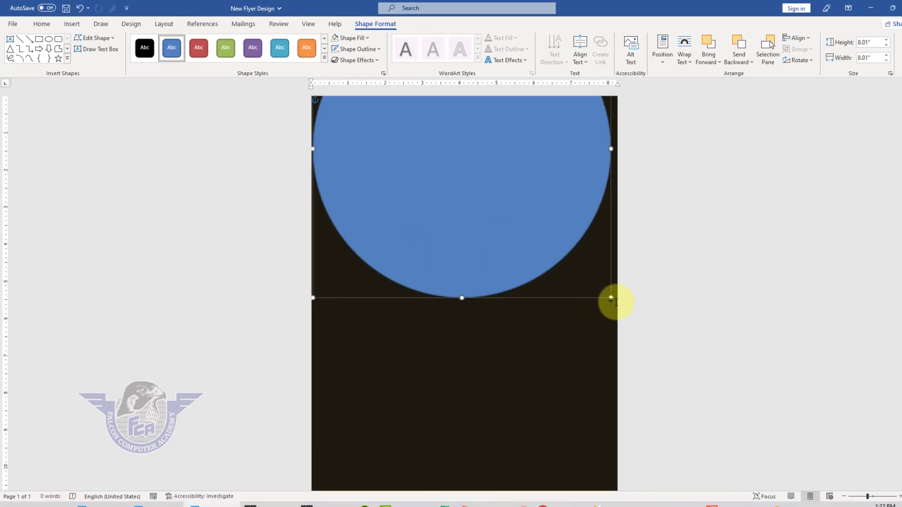
{"action": "left_click_drag", "start_coordinate": [610, 298], "coordinate": [638, 322]}
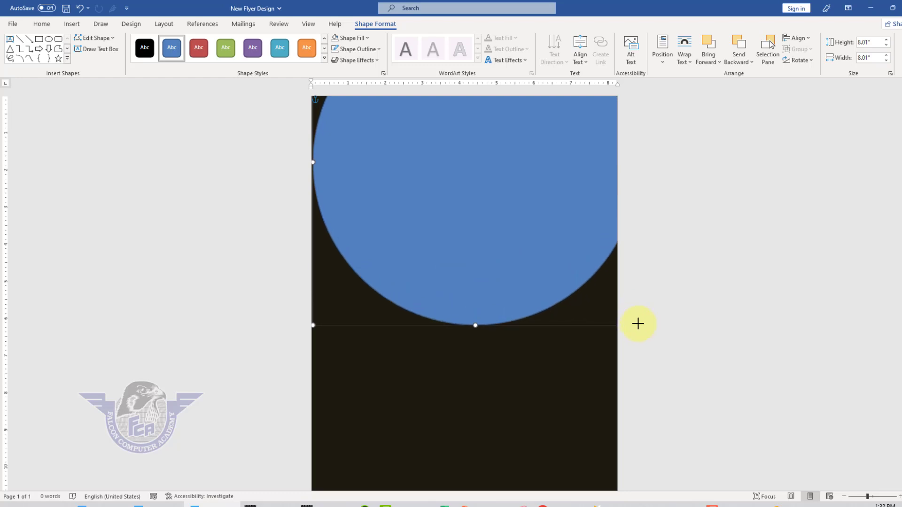
{"action": "left_click_drag", "start_coordinate": [535, 262], "coordinate": [532, 210]}
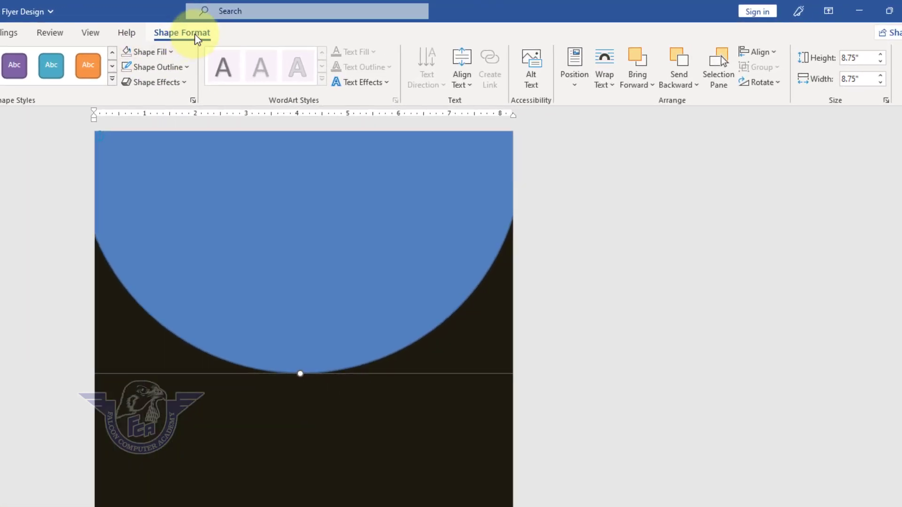
Center the circle horizontally on the page with Align Center and remove its outline
{"action": "left_click", "coordinate": [770, 52]}
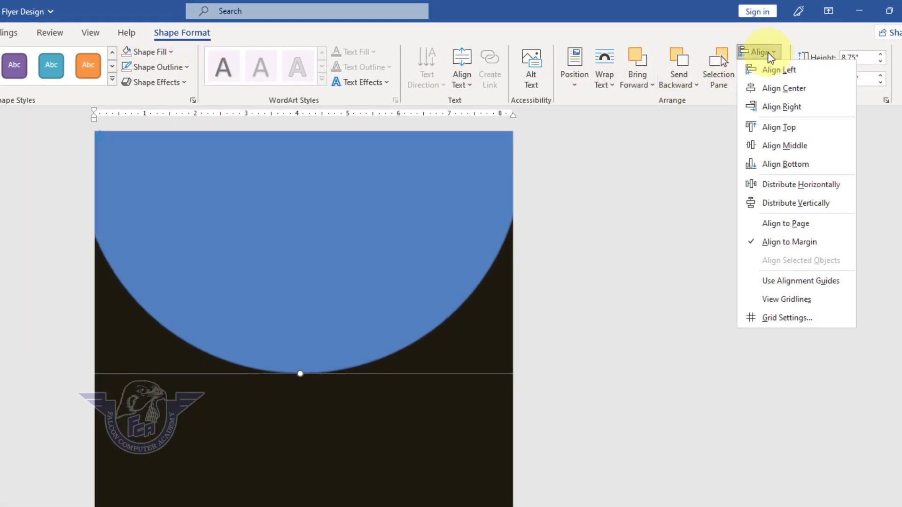
{"action": "left_click", "coordinate": [792, 93]}
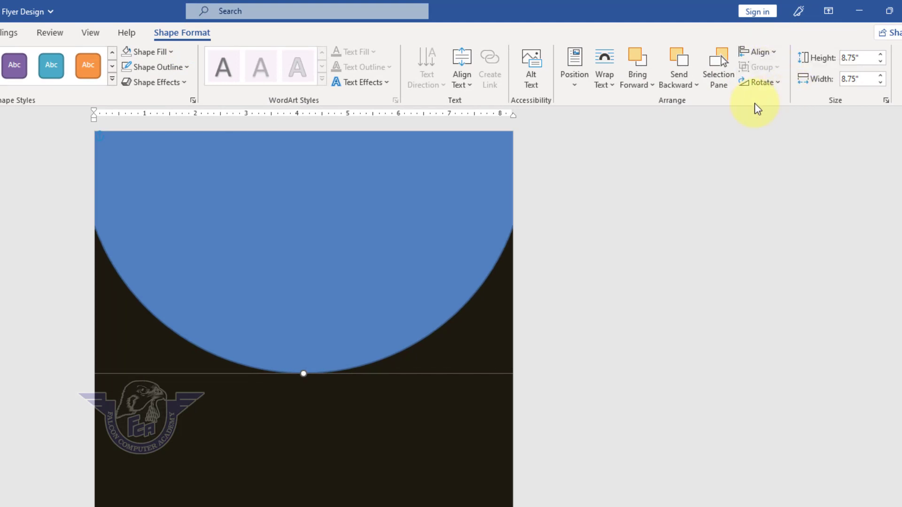
{"action": "left_click", "coordinate": [183, 67]}
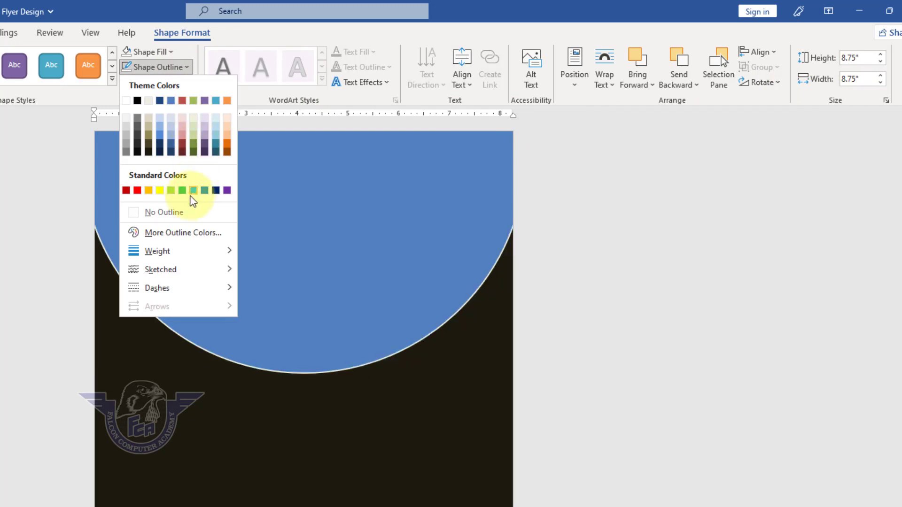
{"action": "left_click", "coordinate": [184, 213]}
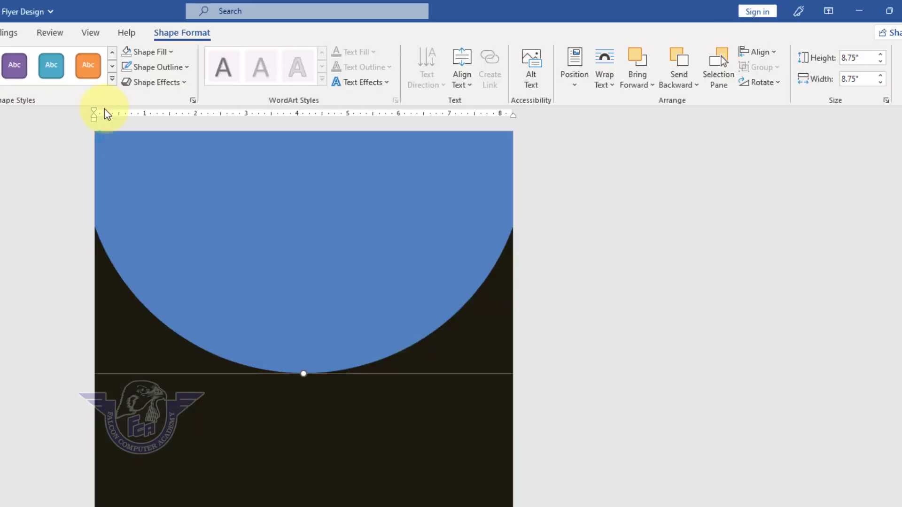
{"action": "left_click", "coordinate": [241, 182]}
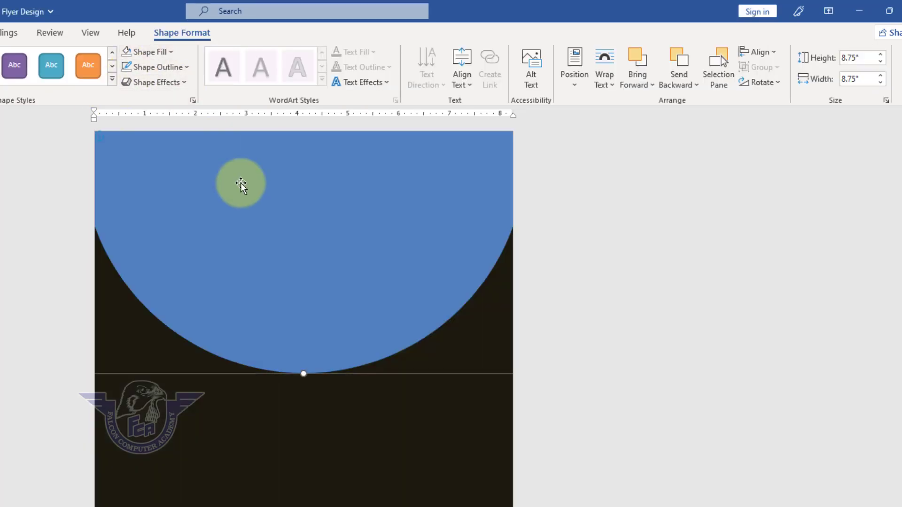
Fill the large circle with the picture Azhari-1 from the Downloads folder
{"action": "left_click", "coordinate": [170, 53]}
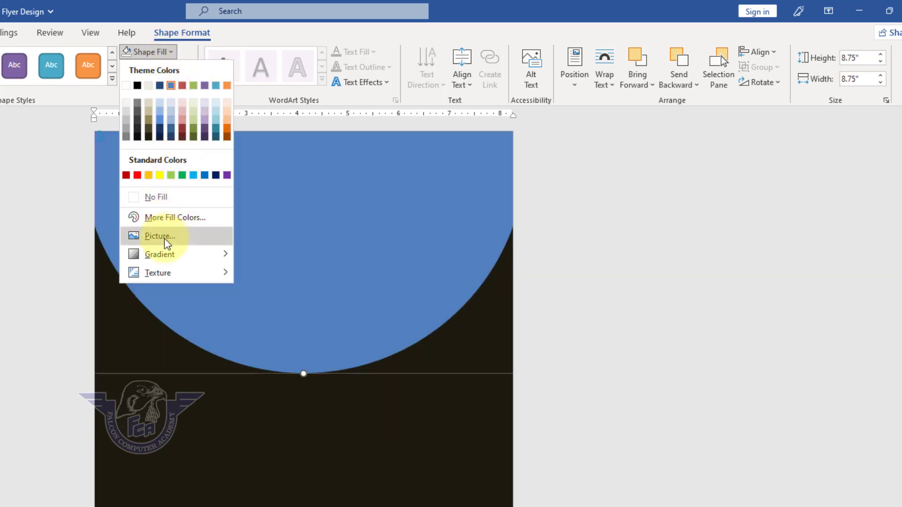
{"action": "left_click", "coordinate": [164, 237]}
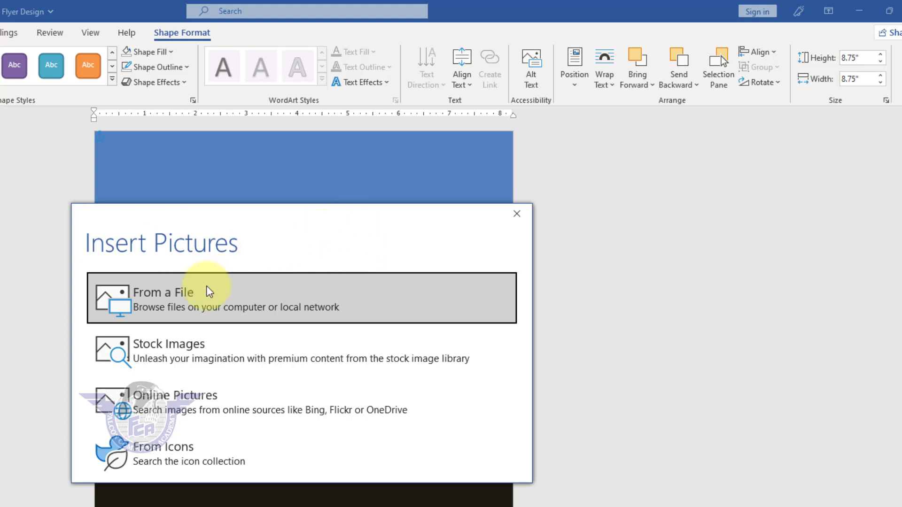
{"action": "left_click", "coordinate": [180, 302]}
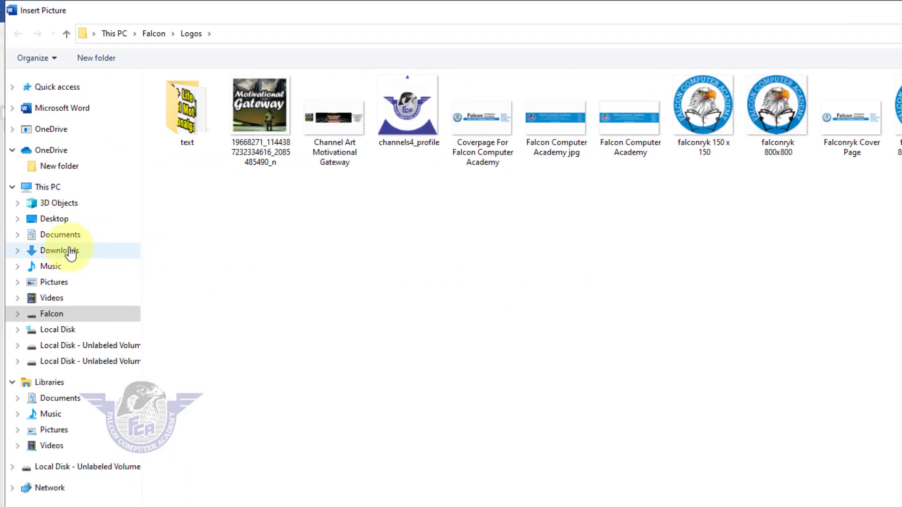
{"action": "left_click", "coordinate": [70, 253]}
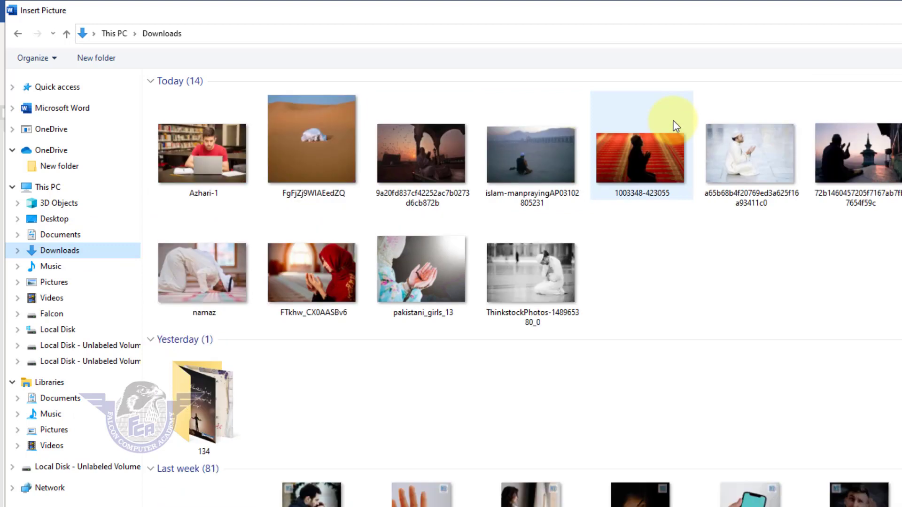
{"action": "left_click", "coordinate": [188, 168]}
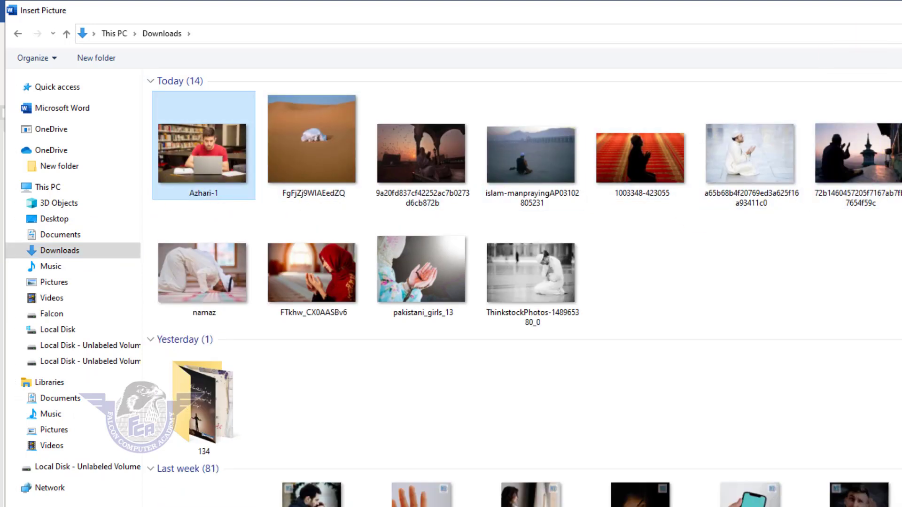
{"action": "key", "text": "Return"}
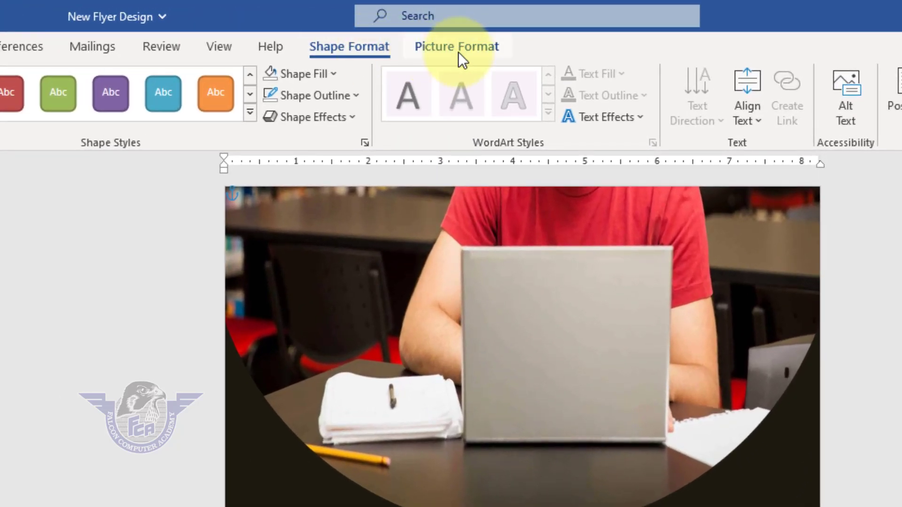
Apply the Fill crop to the circle's picture and scale the photo down until the man's head and laptop fit on the page
{"action": "left_click", "coordinate": [466, 46]}
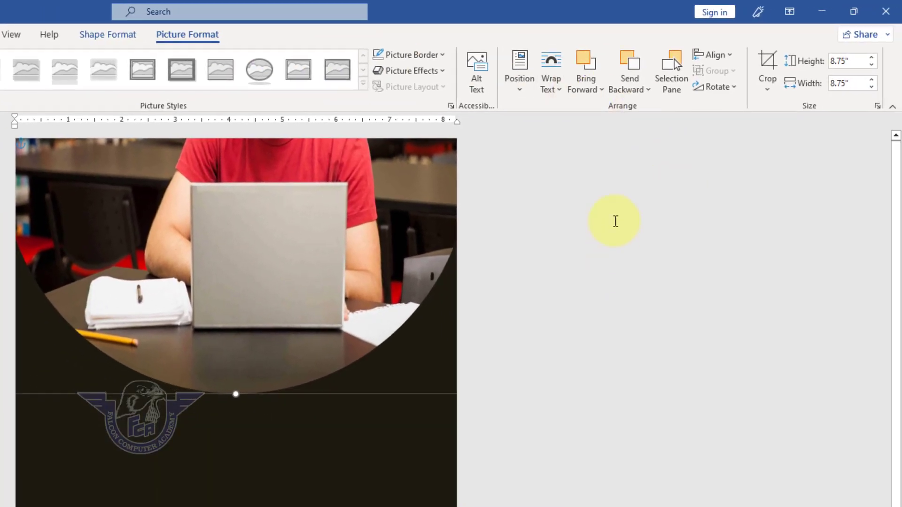
{"action": "left_click", "coordinate": [768, 91]}
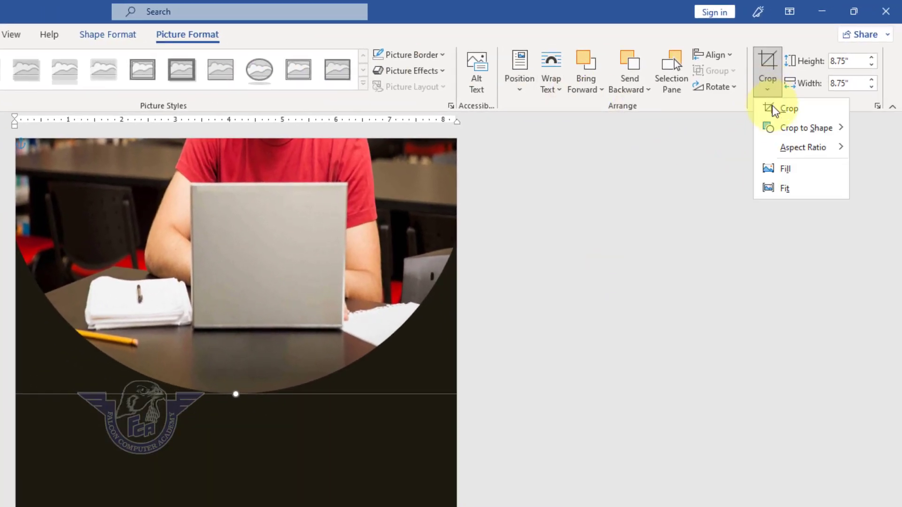
{"action": "left_click", "coordinate": [790, 174]}
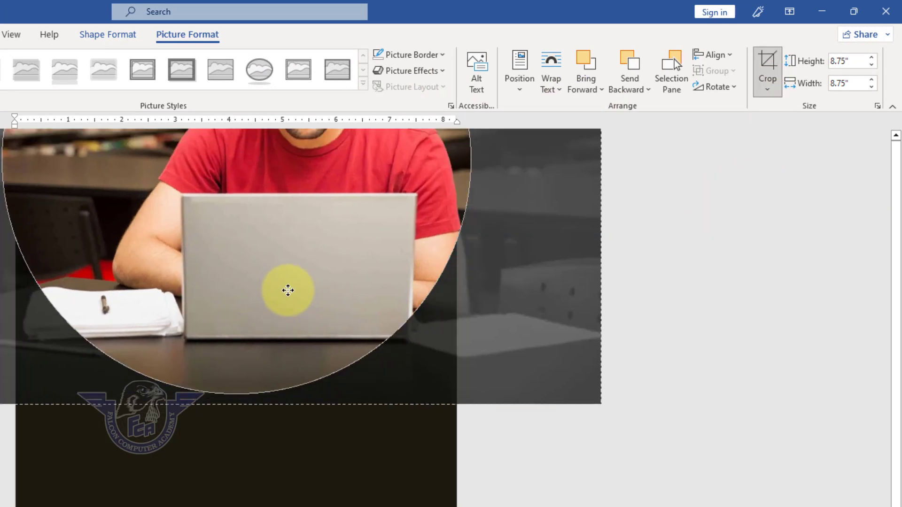
{"action": "left_click_drag", "start_coordinate": [288, 290], "coordinate": [417, 327]}
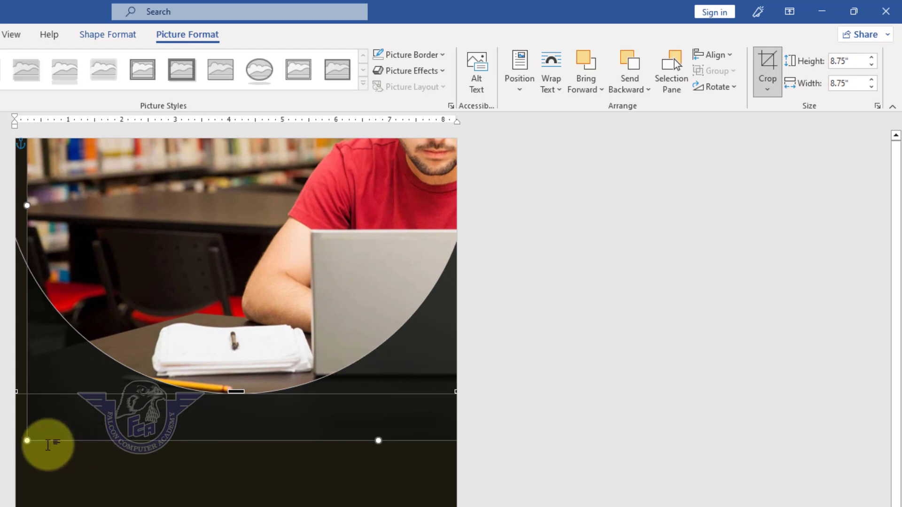
{"action": "left_click_drag", "start_coordinate": [27, 440], "coordinate": [308, 297]}
{"action": "left_click_drag", "start_coordinate": [332, 233], "coordinate": [151, 389]}
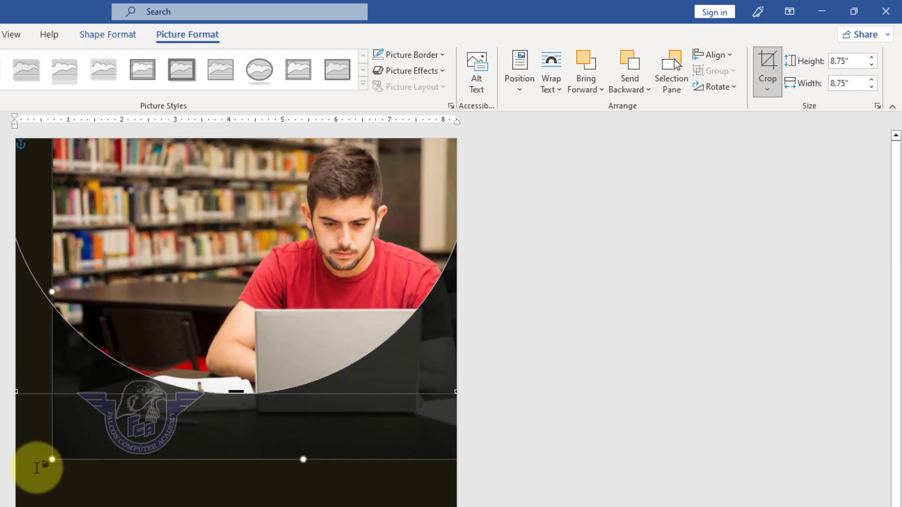
{"action": "left_click_drag", "start_coordinate": [52, 460], "coordinate": [139, 389]}
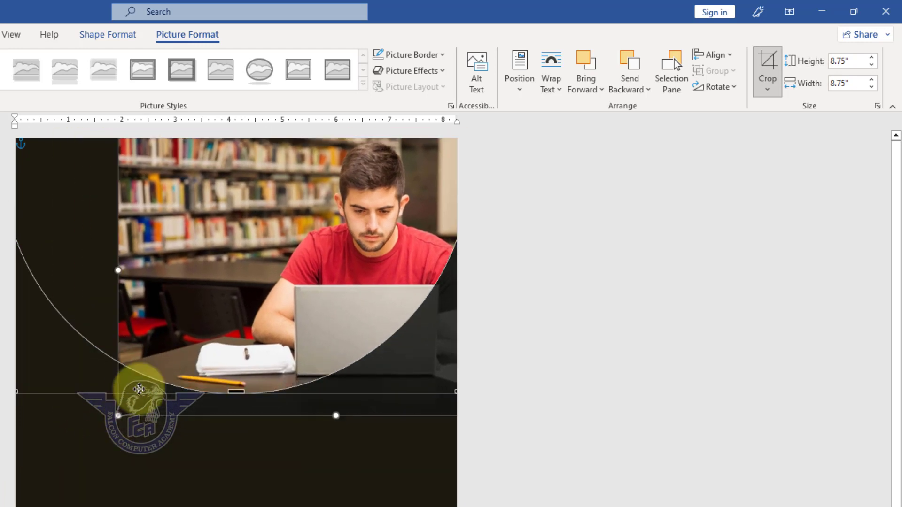
Center the man inside the circle, enlarge the photo slightly to span the full page width, and finish the crop
{"action": "left_click_drag", "start_coordinate": [215, 302], "coordinate": [155, 311]}
{"action": "left_click", "coordinate": [470, 434]}
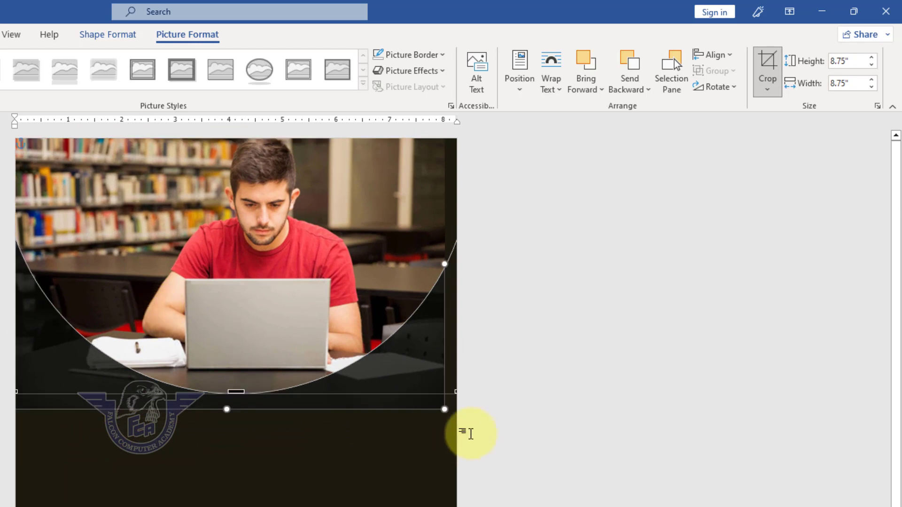
{"action": "left_click_drag", "start_coordinate": [445, 411], "coordinate": [458, 420]}
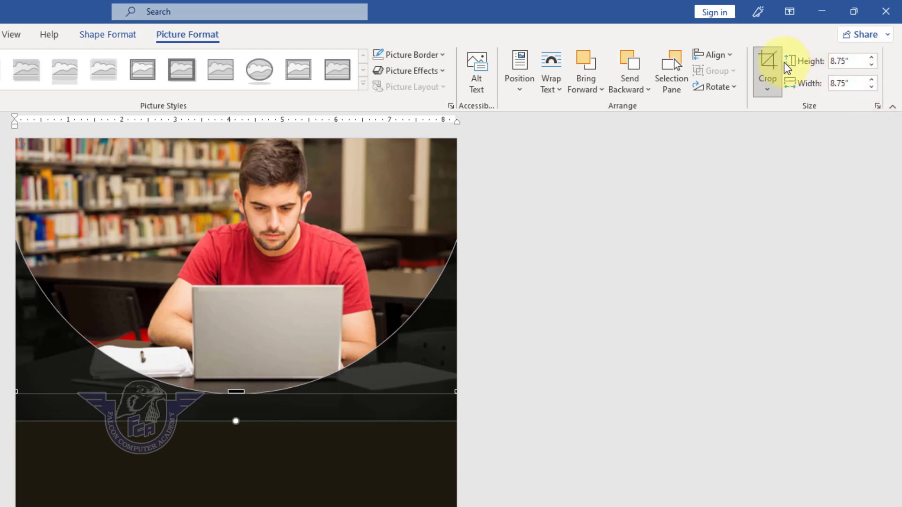
{"action": "left_click", "coordinate": [774, 70]}
{"action": "left_click", "coordinate": [274, 245]}
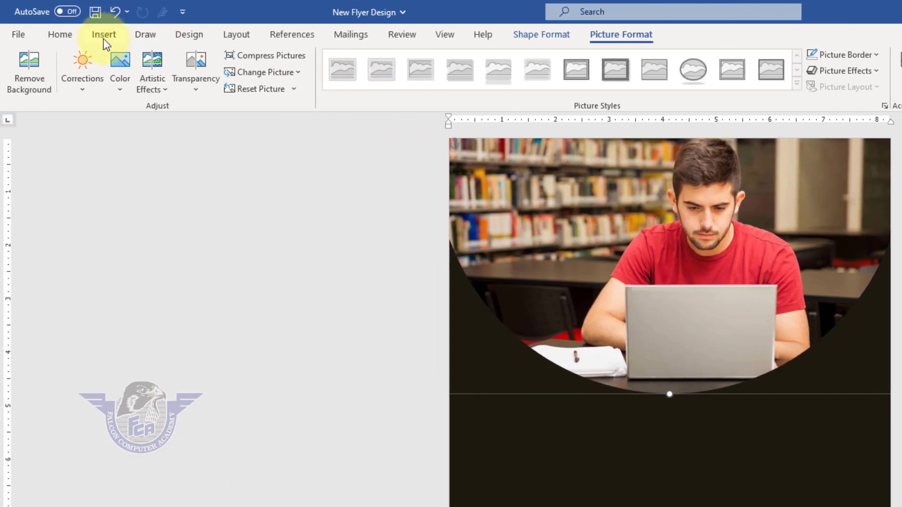
Draw a second circle with the Oval shape, extend it past the page's left edge, and enlarge it to about 6.32" by 6.42"
{"action": "left_click", "coordinate": [103, 38]}
{"action": "left_click", "coordinate": [196, 88]}
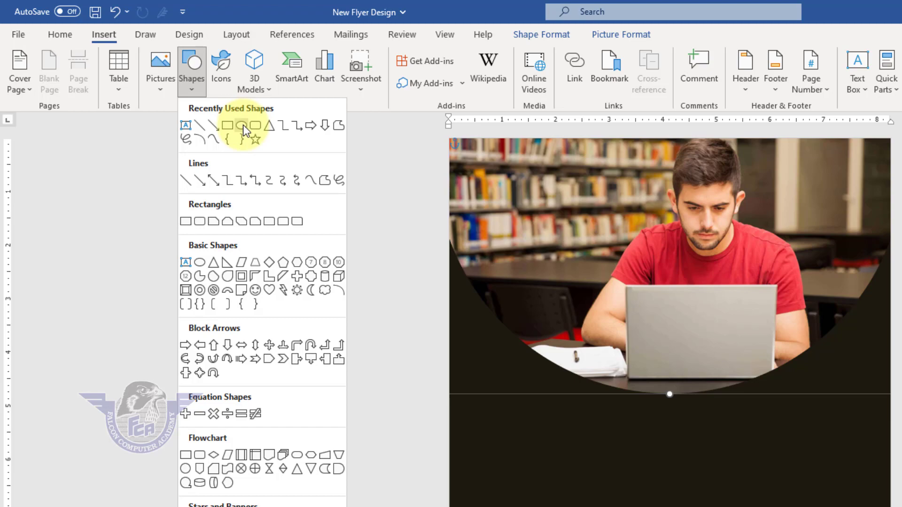
{"action": "left_click", "coordinate": [243, 131]}
{"action": "key", "text": "shift"}
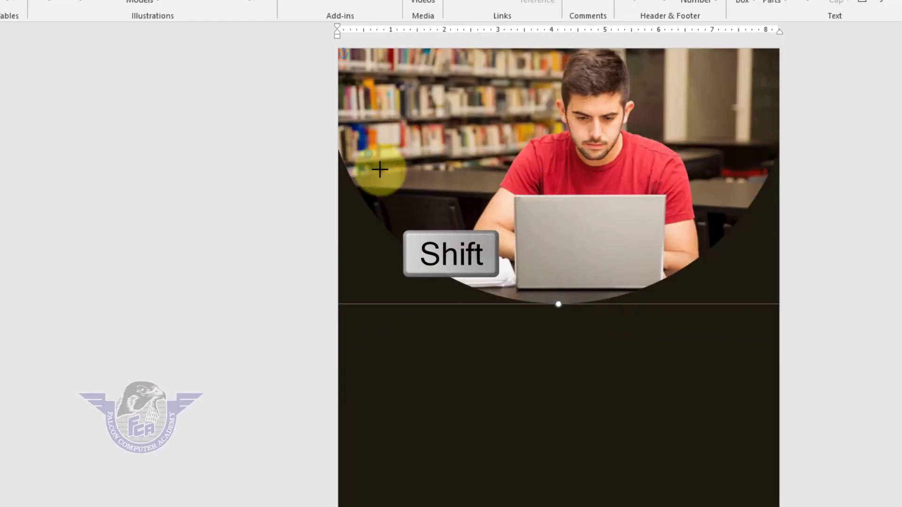
{"action": "left_click_drag", "start_coordinate": [379, 169], "coordinate": [651, 405]}
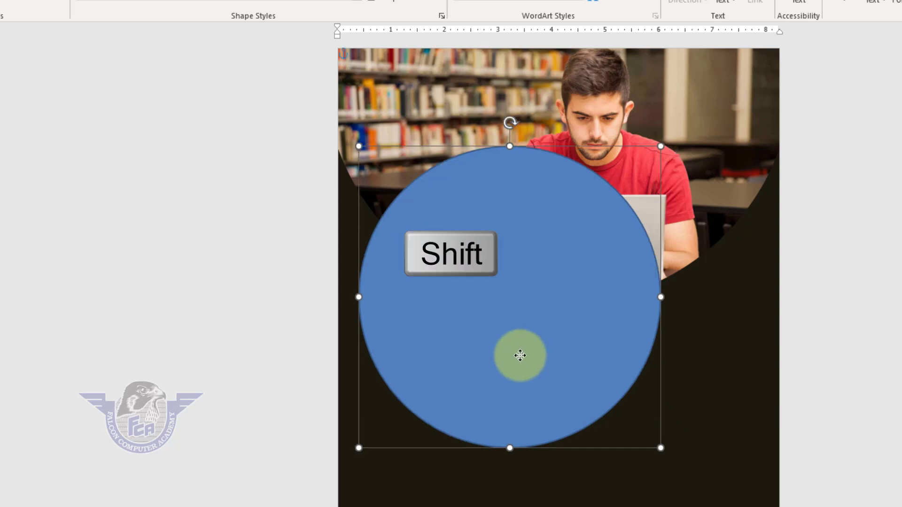
{"action": "left_click_drag", "start_coordinate": [520, 356], "coordinate": [478, 286]}
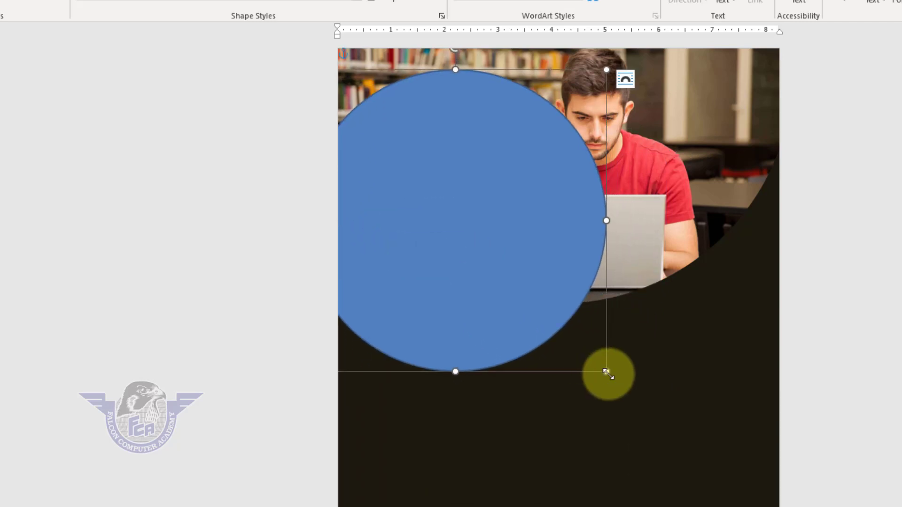
{"action": "left_click_drag", "start_coordinate": [607, 374], "coordinate": [648, 409]}
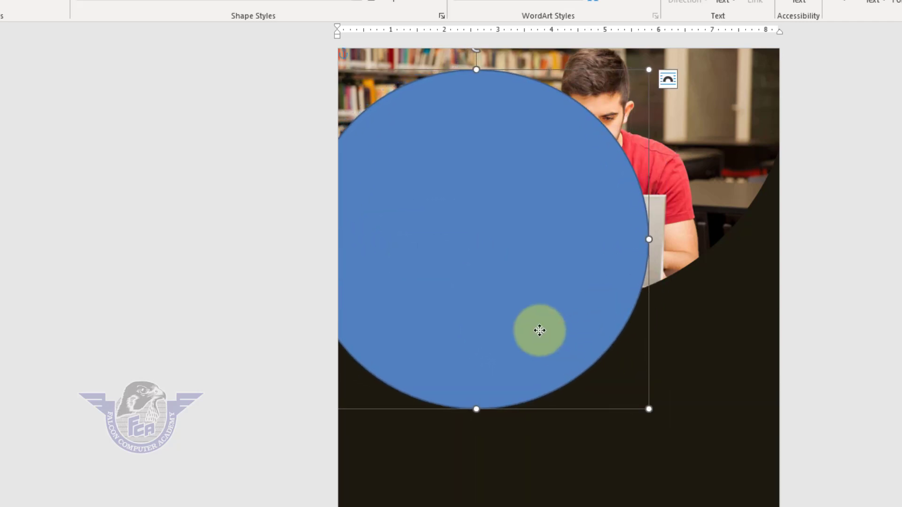
Remove the second circle's outline and fill it with the standard color Orange
{"action": "left_click", "coordinate": [429, 8]}
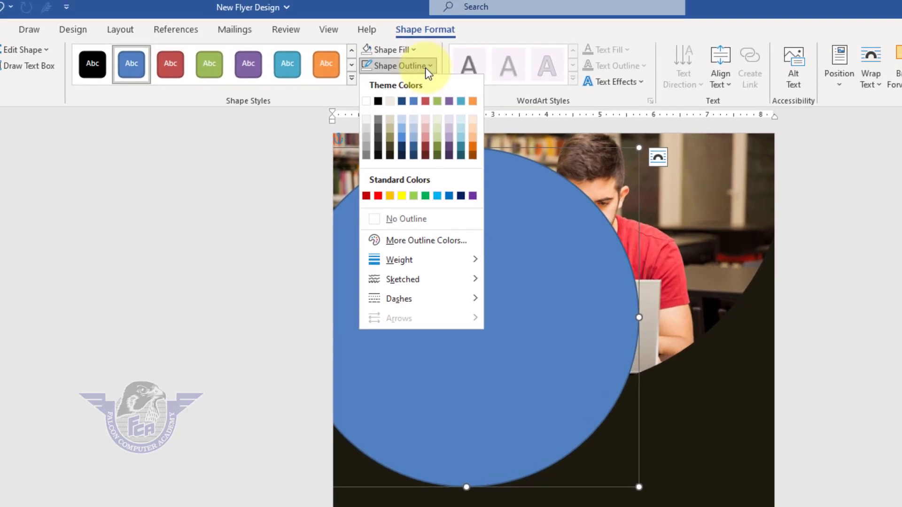
{"action": "left_click", "coordinate": [434, 225]}
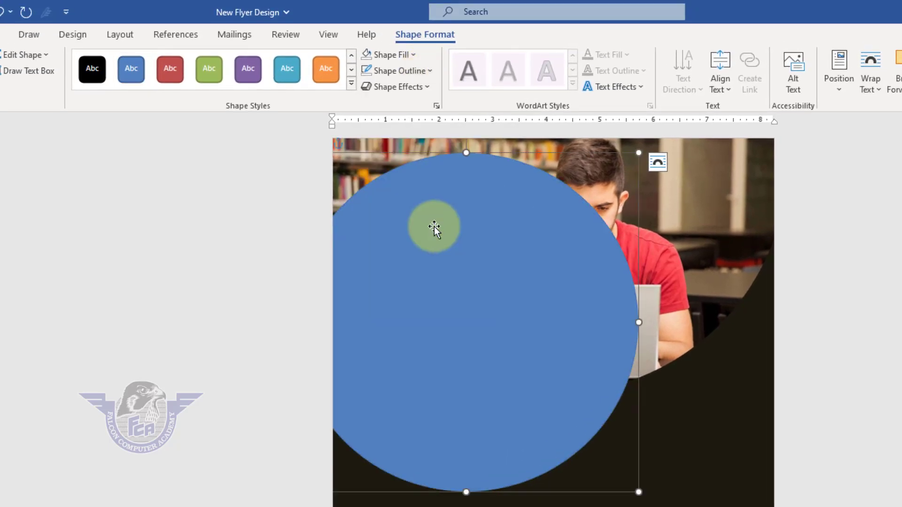
{"action": "left_click", "coordinate": [411, 57]}
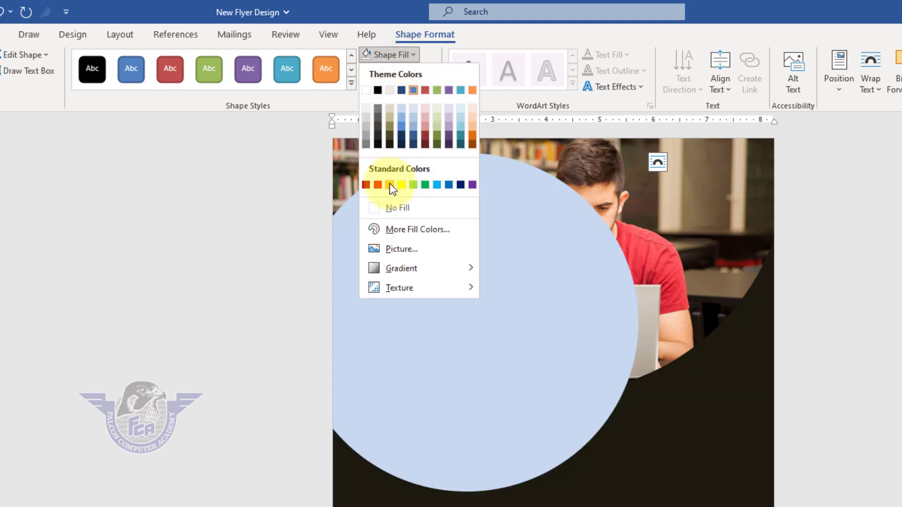
{"action": "left_click", "coordinate": [390, 184]}
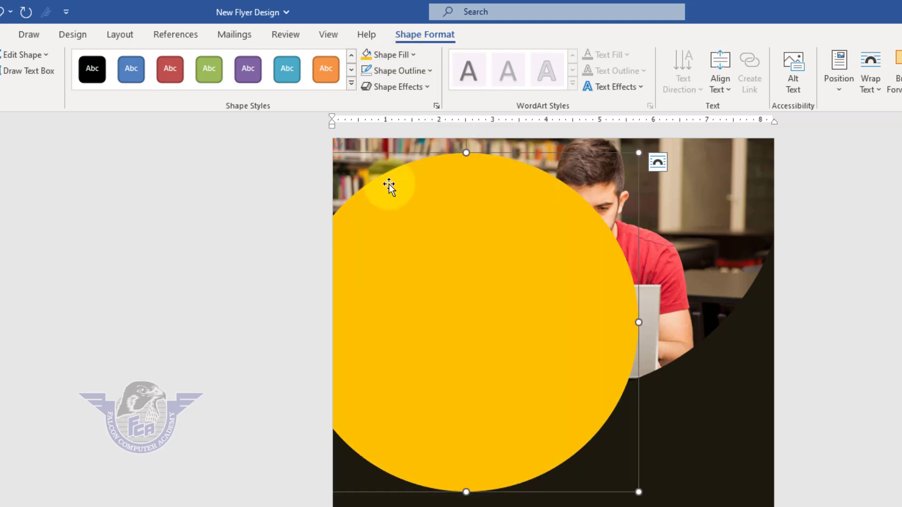
Bring the photo circle in front of the orange circle and move the orange one up so only a thin crescent shows
{"action": "left_click", "coordinate": [669, 215]}
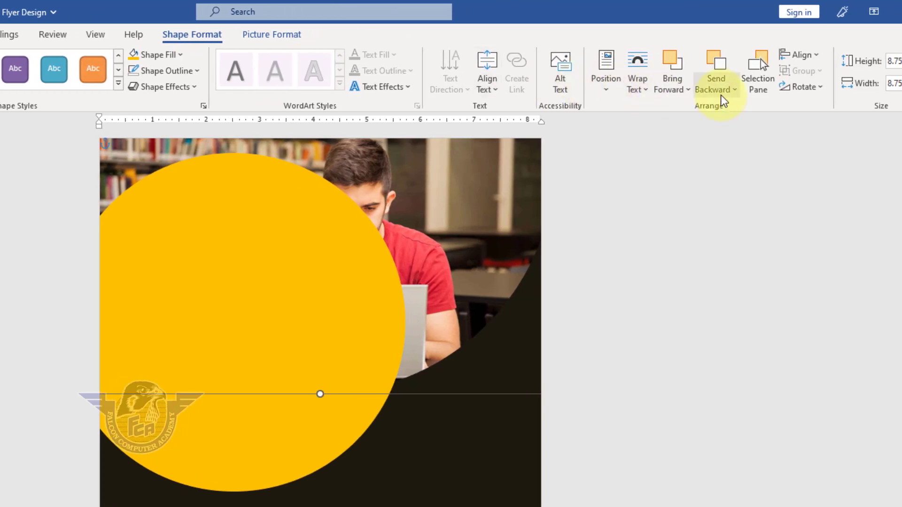
{"action": "left_click", "coordinate": [672, 71]}
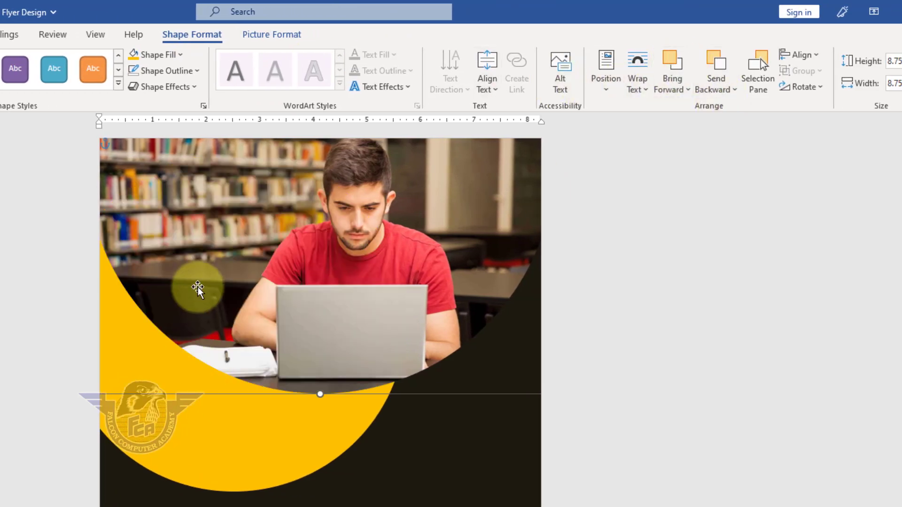
{"action": "left_click", "coordinate": [233, 450]}
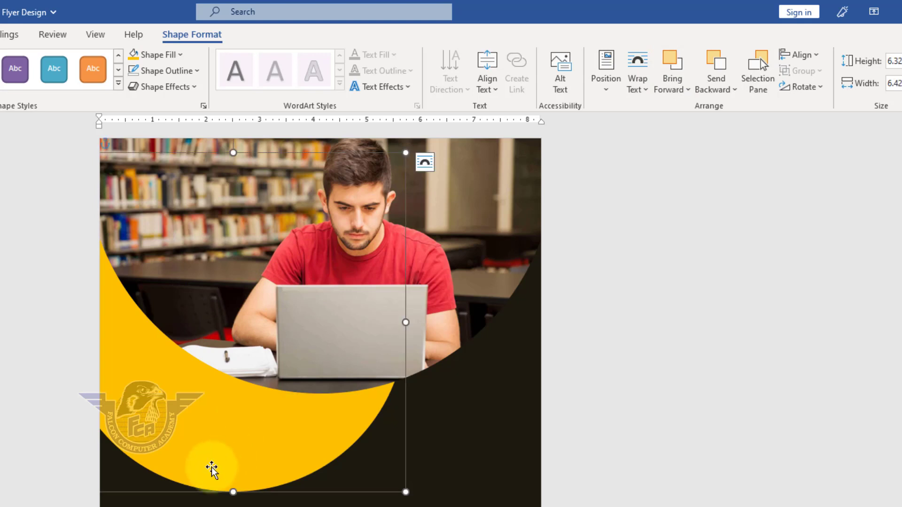
{"action": "left_click_drag", "start_coordinate": [211, 468], "coordinate": [207, 379]}
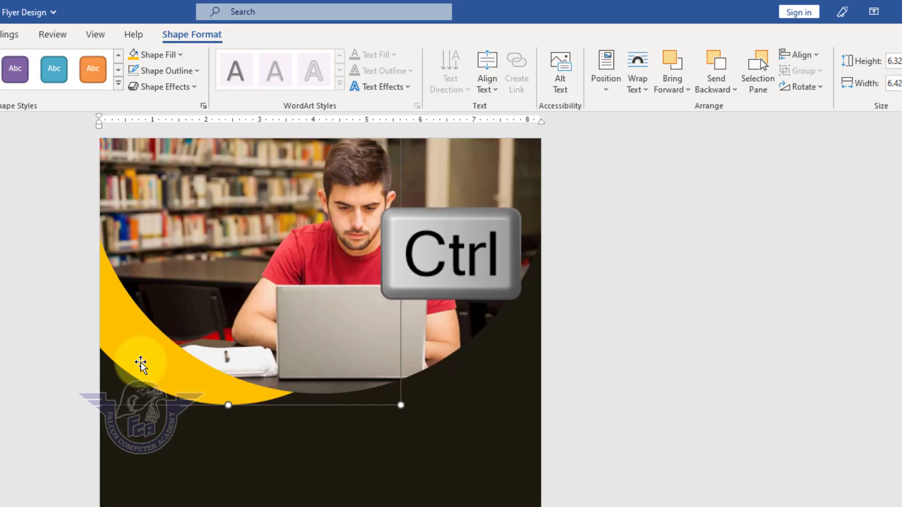
Duplicate the orange circle and fill the copy with the darkest orange theme shade
{"action": "left_click_drag", "start_coordinate": [141, 364], "coordinate": [162, 395]}
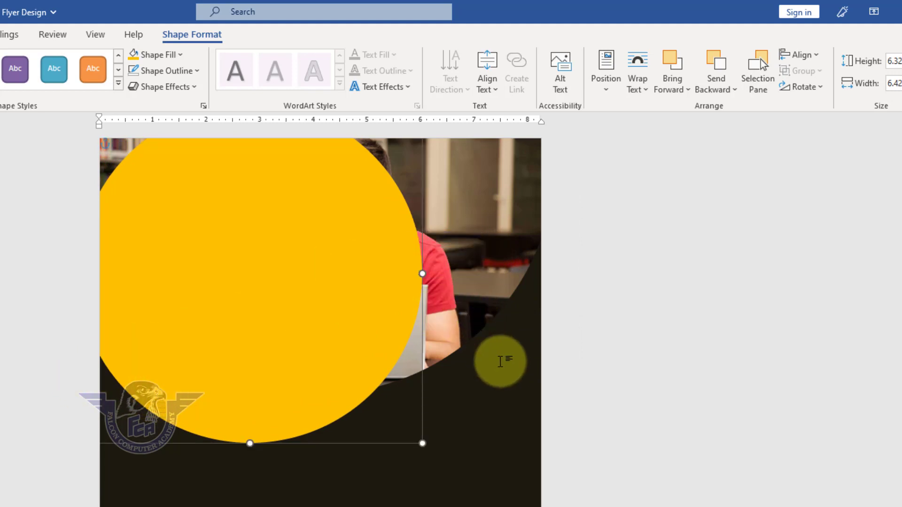
{"action": "left_click", "coordinate": [508, 371]}
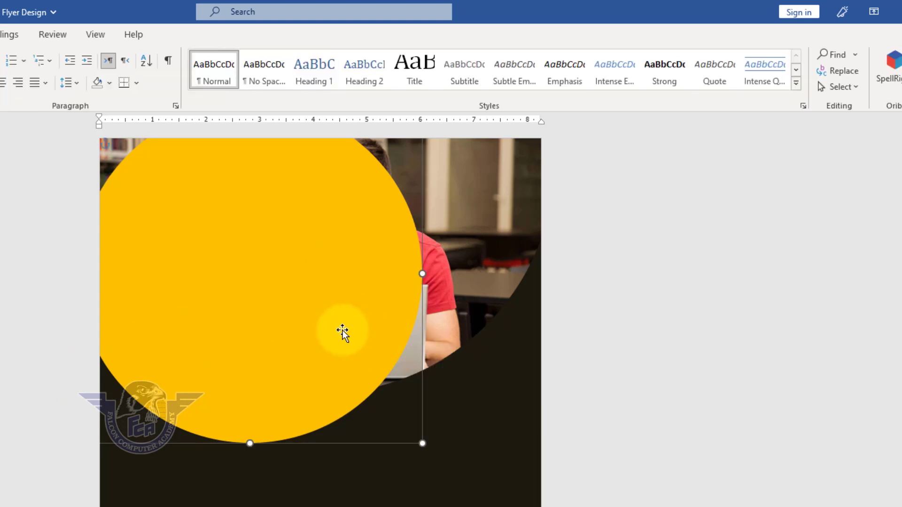
{"action": "left_click_drag", "start_coordinate": [342, 332], "coordinate": [306, 350]}
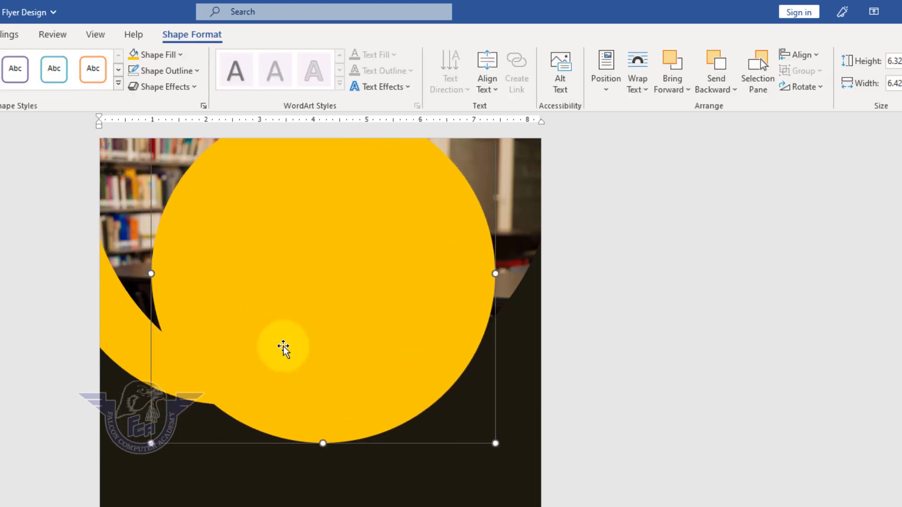
{"action": "left_click", "coordinate": [180, 56]}
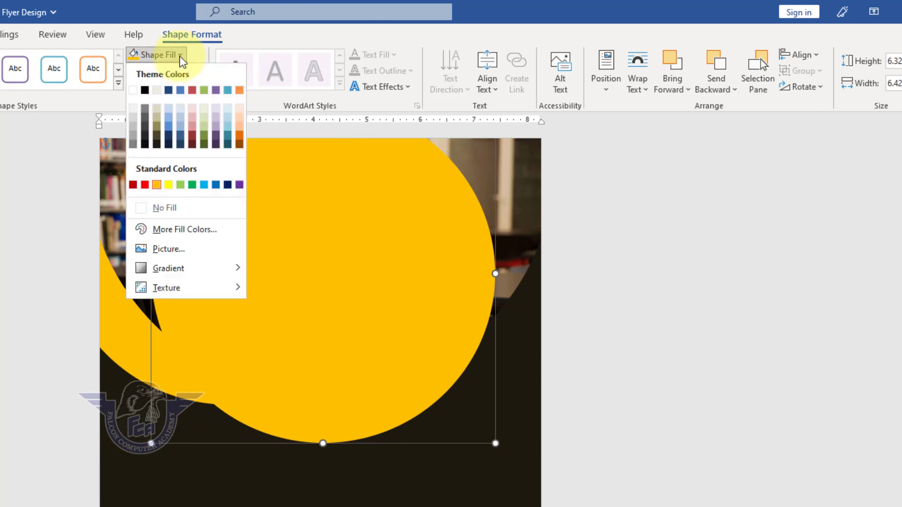
{"action": "left_click", "coordinate": [240, 147]}
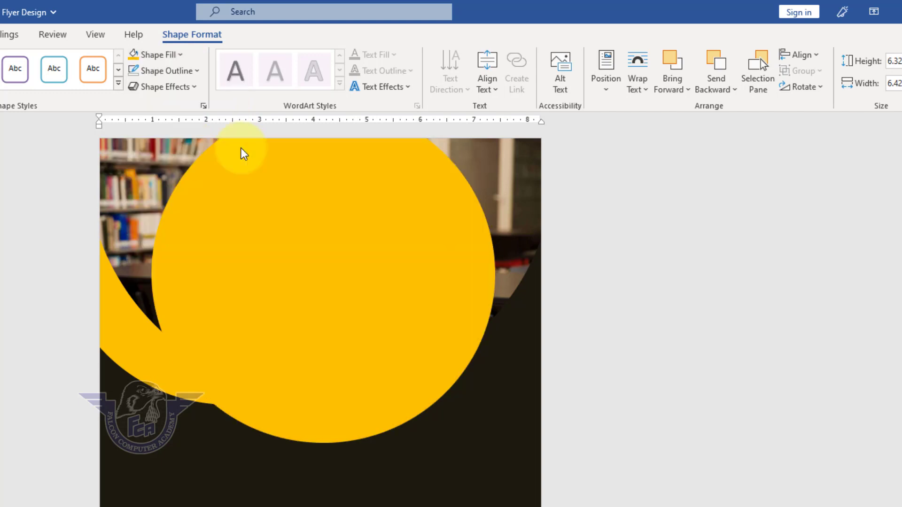
Move the dark orange circle over the page's left side, slightly below the first crescent, and send it behind the photo circle
{"action": "left_click_drag", "start_coordinate": [331, 316], "coordinate": [262, 342]}
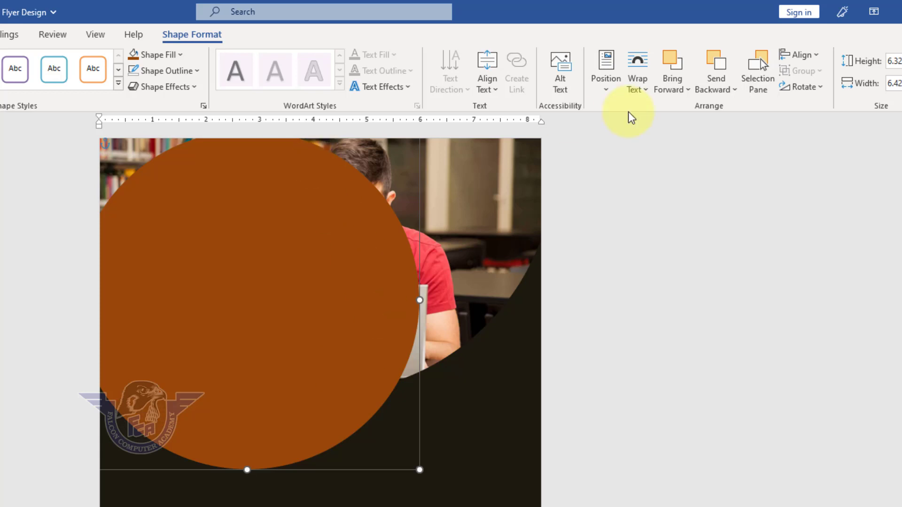
{"action": "left_click", "coordinate": [717, 67]}
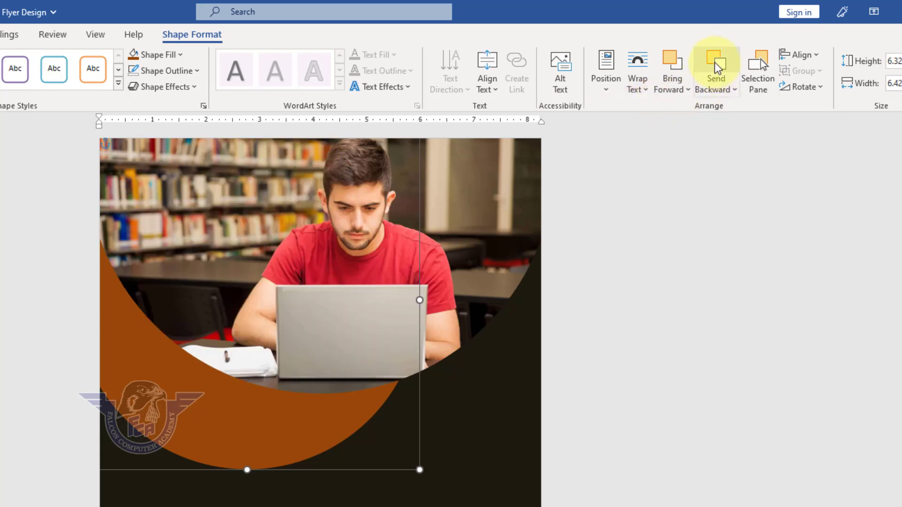
Tuck the dark orange circle behind the orange one, shifted up to leave a thin crescent, and group the two circles
{"action": "left_click", "coordinate": [717, 68]}
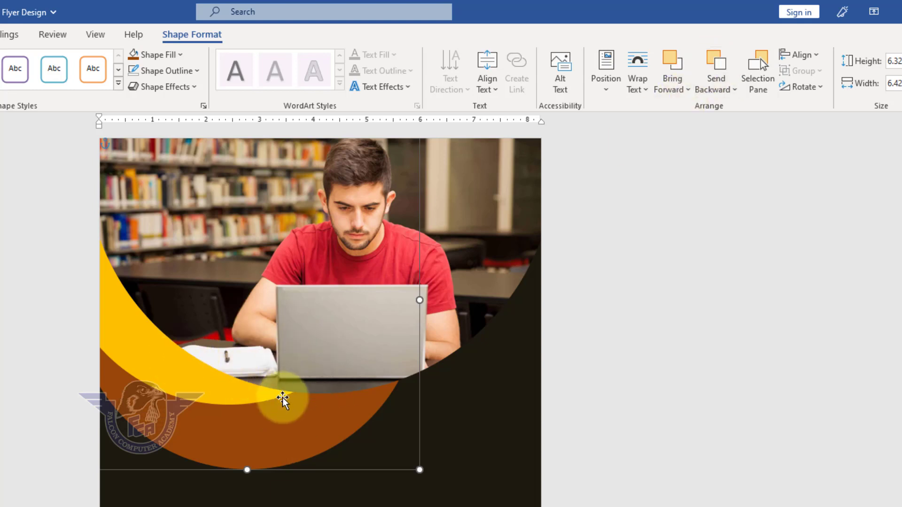
{"action": "left_click_drag", "start_coordinate": [258, 451], "coordinate": [271, 404]}
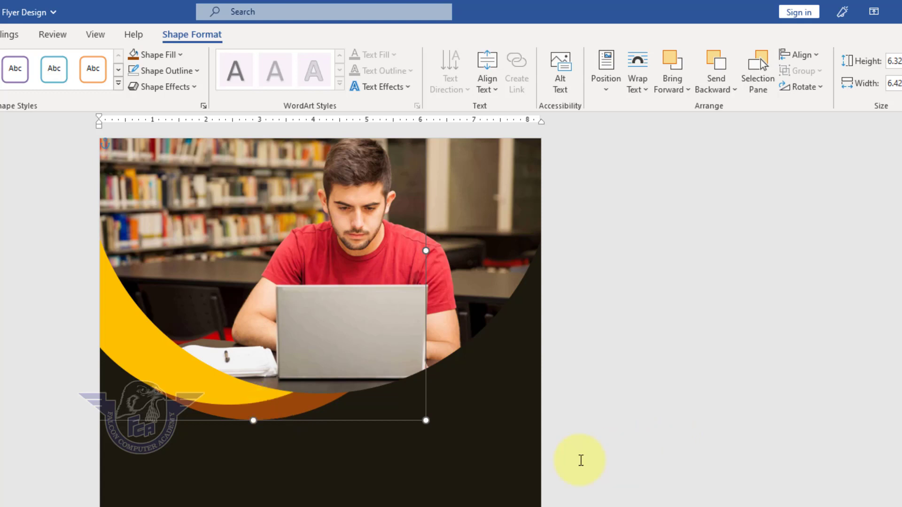
{"action": "key", "text": "shift"}
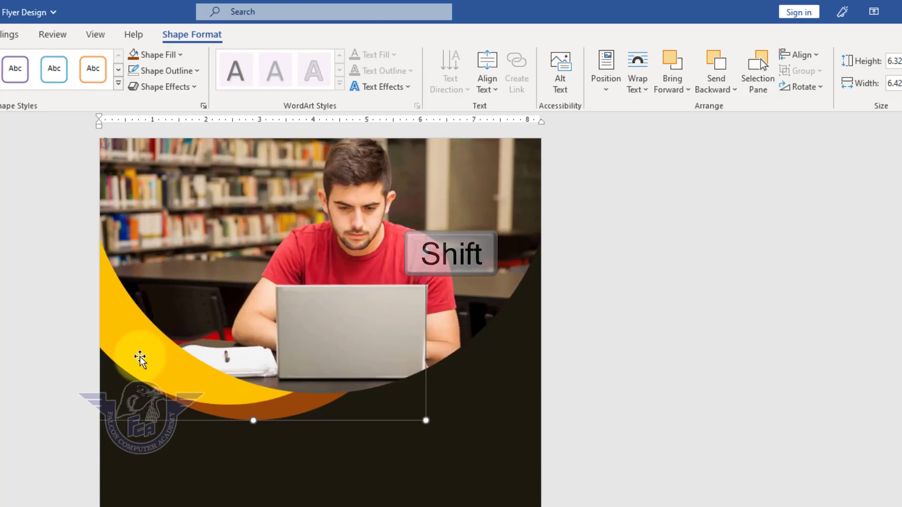
{"action": "left_click", "coordinate": [140, 358], "text": "shift"}
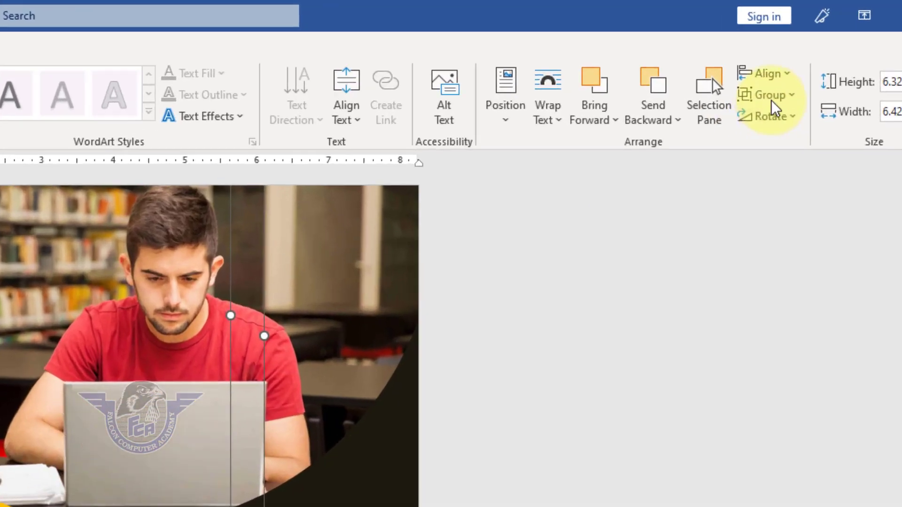
{"action": "left_click", "coordinate": [802, 71]}
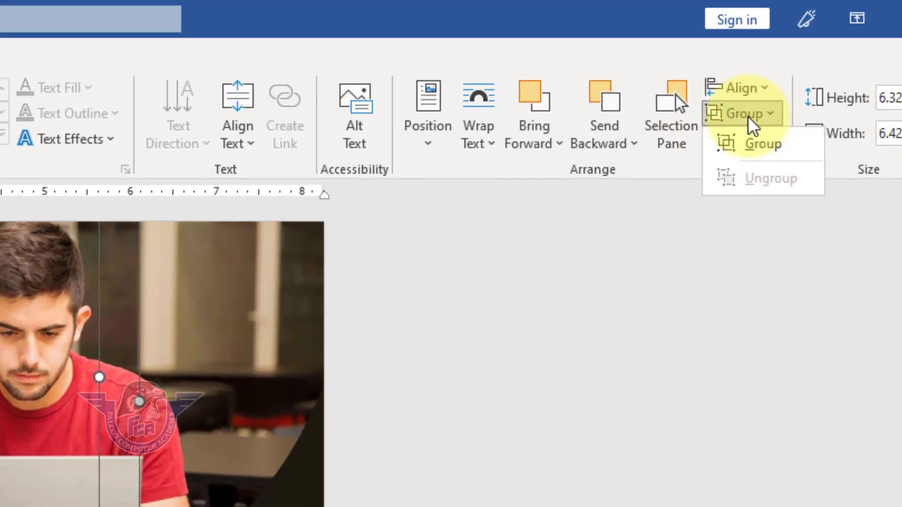
{"action": "left_click", "coordinate": [757, 143]}
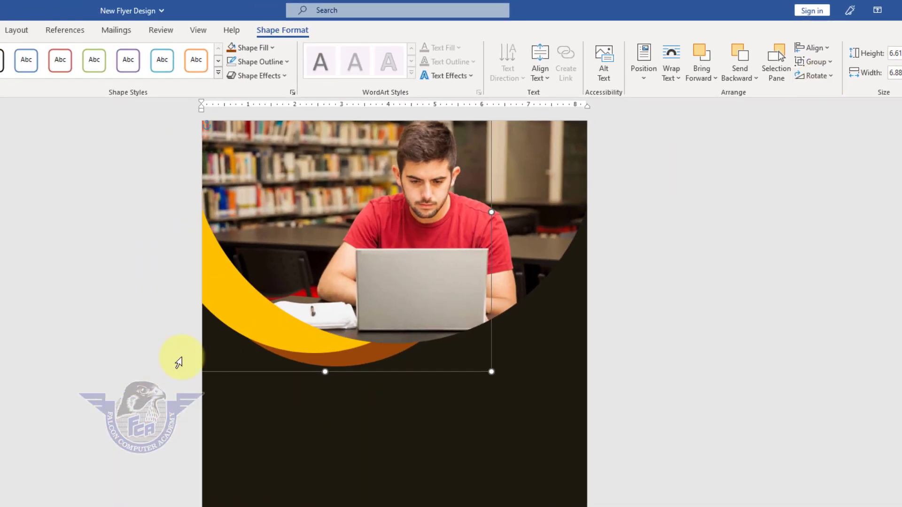
Duplicate the grouped circles toward the page's lower right and flip the copy horizontally, then select its dark orange circle
{"action": "left_click_drag", "start_coordinate": [239, 316], "coordinate": [390, 437], "text": "ctrl"}
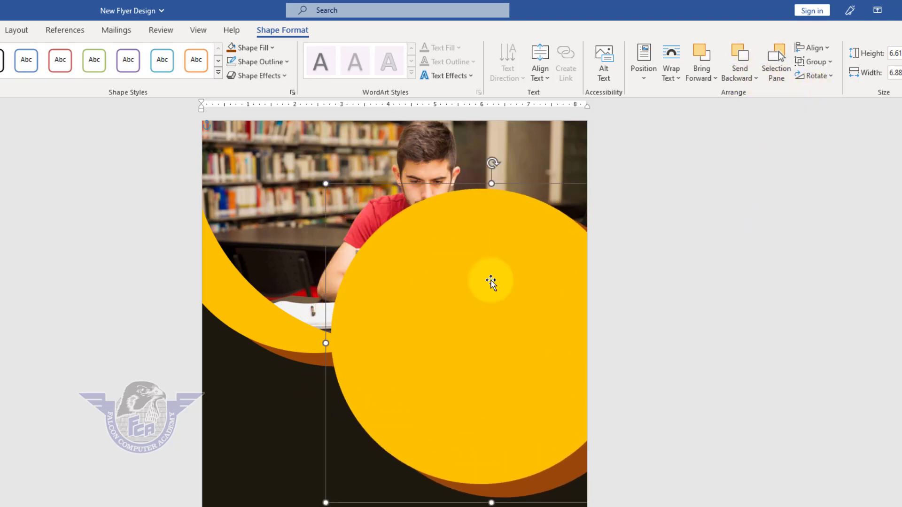
{"action": "left_click", "coordinate": [481, 255], "text": "shift"}
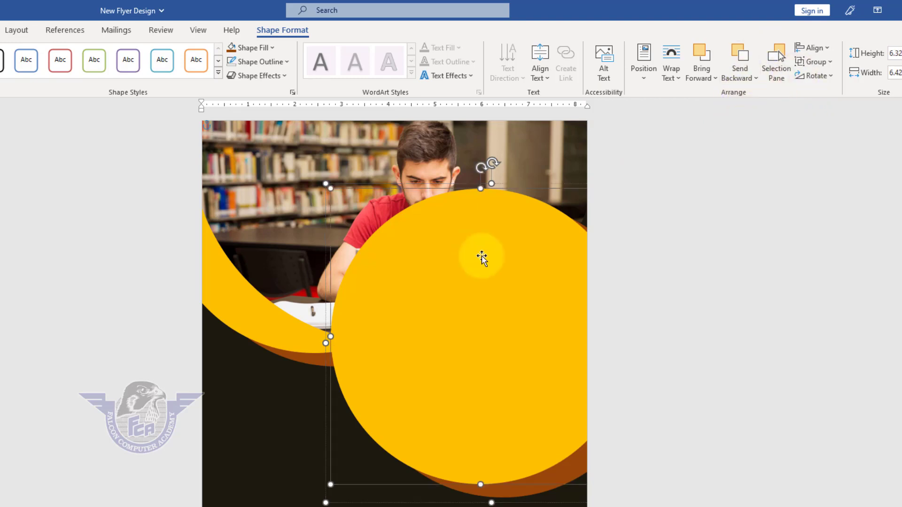
{"action": "left_click", "coordinate": [526, 506]}
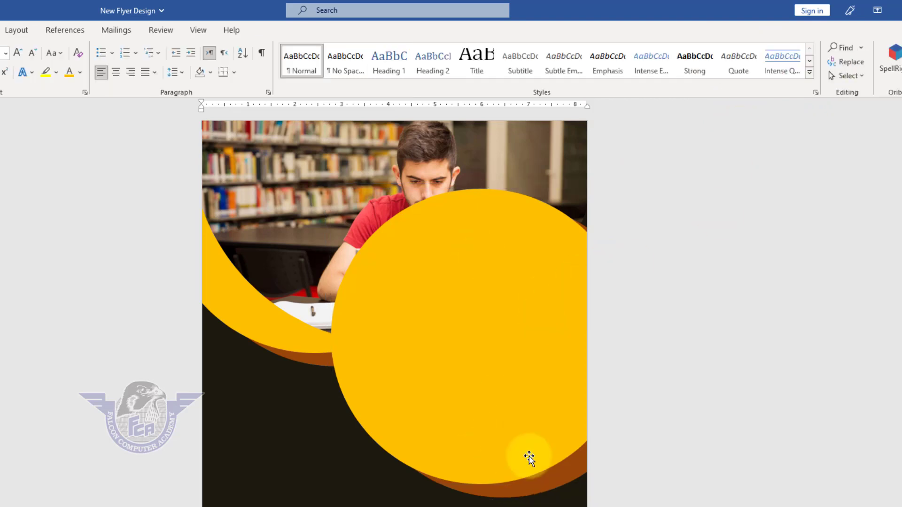
{"action": "left_click", "coordinate": [642, 354]}
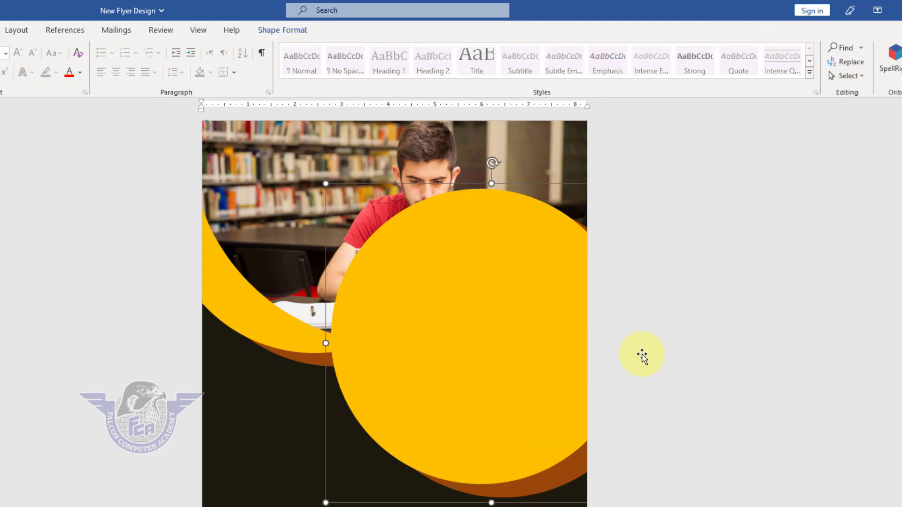
{"action": "left_click", "coordinate": [281, 32]}
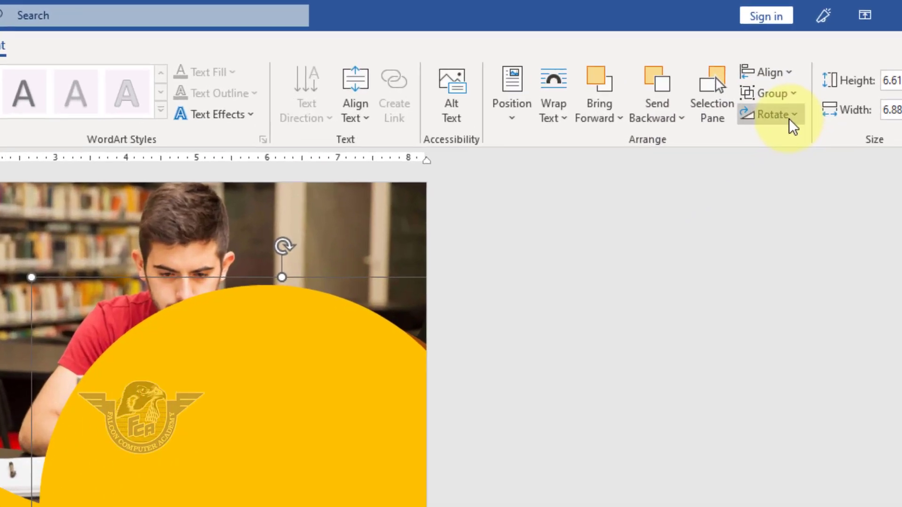
{"action": "left_click", "coordinate": [817, 76]}
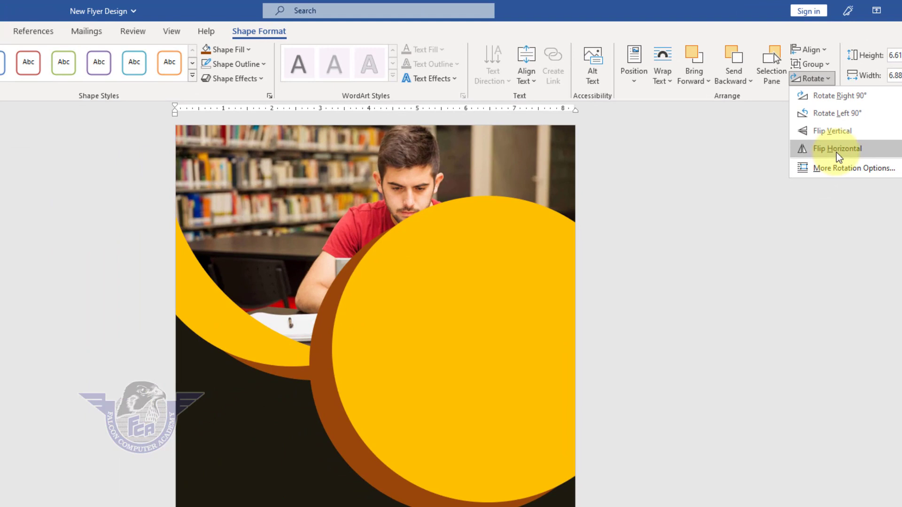
{"action": "left_click", "coordinate": [836, 149]}
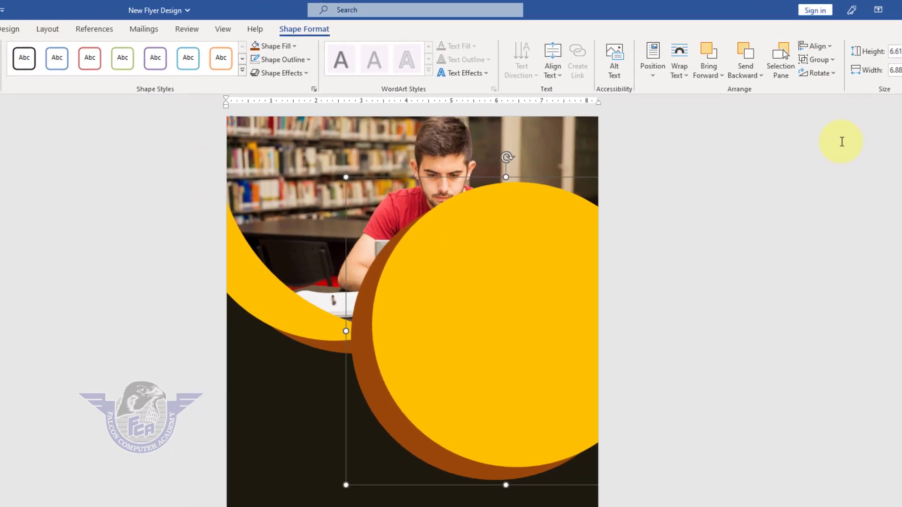
{"action": "left_click", "coordinate": [469, 290], "text": "shift"}
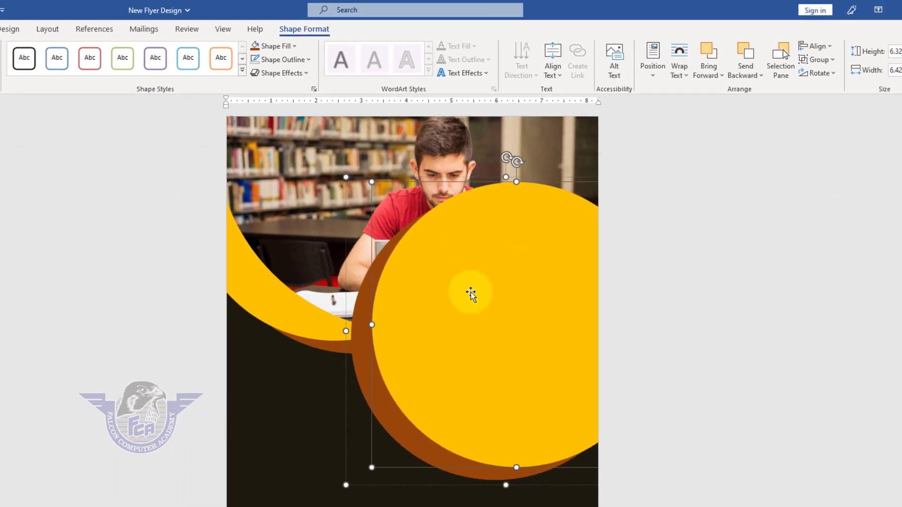
{"action": "left_click", "coordinate": [394, 413]}
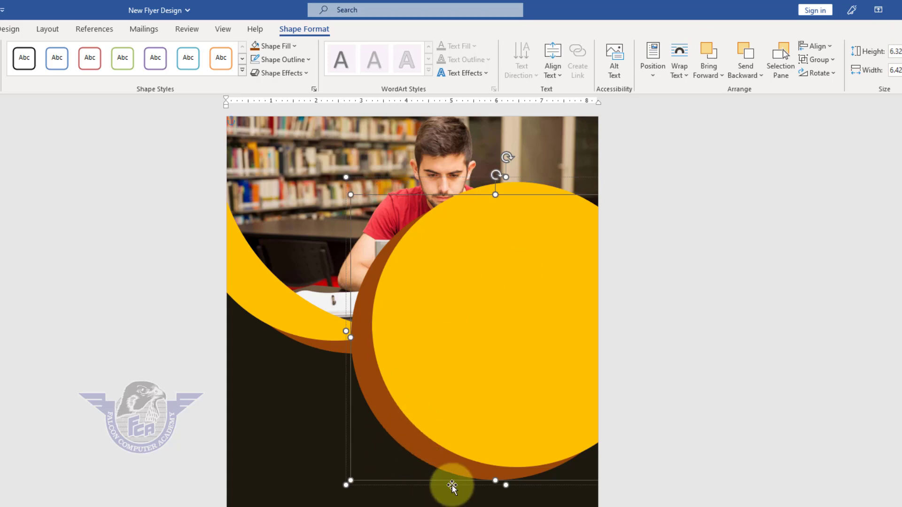
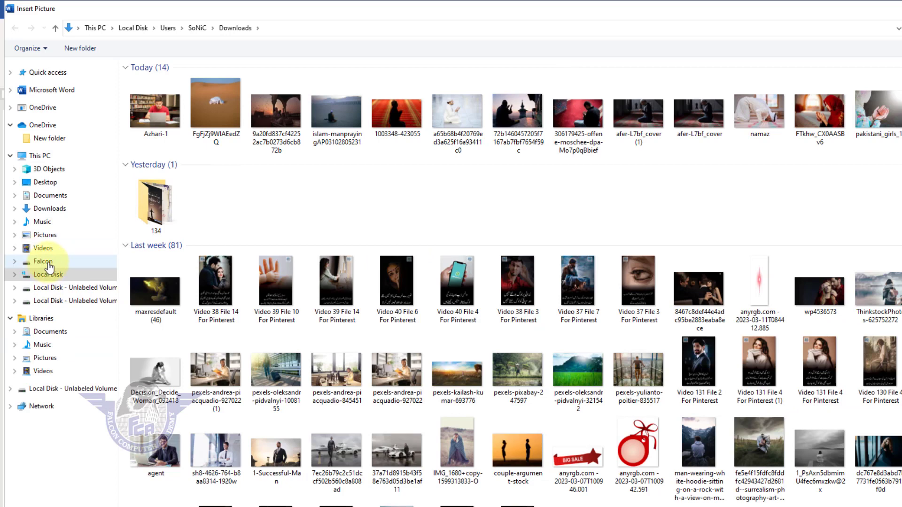
Insert the logo picture "falconryk 800x800" from the Logos folder on the Falcon drive
{"action": "left_click", "coordinate": [47, 263]}
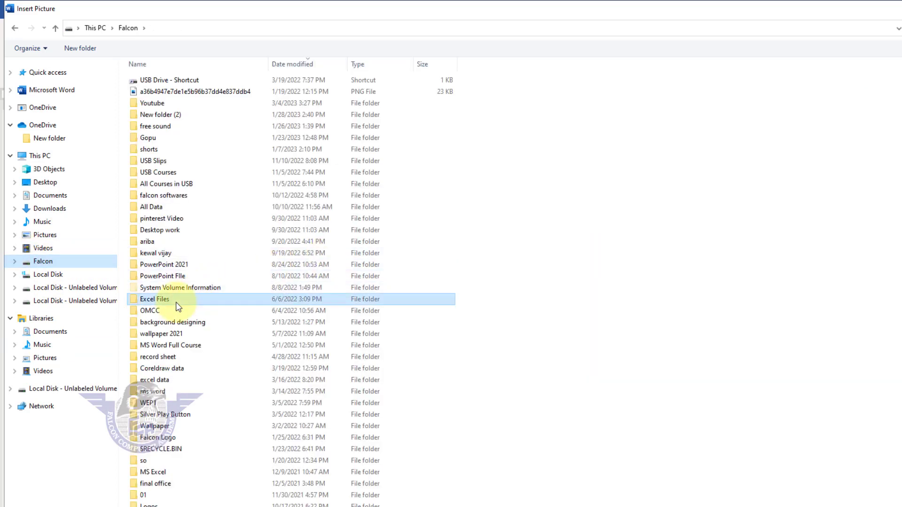
{"action": "left_click", "coordinate": [176, 302]}
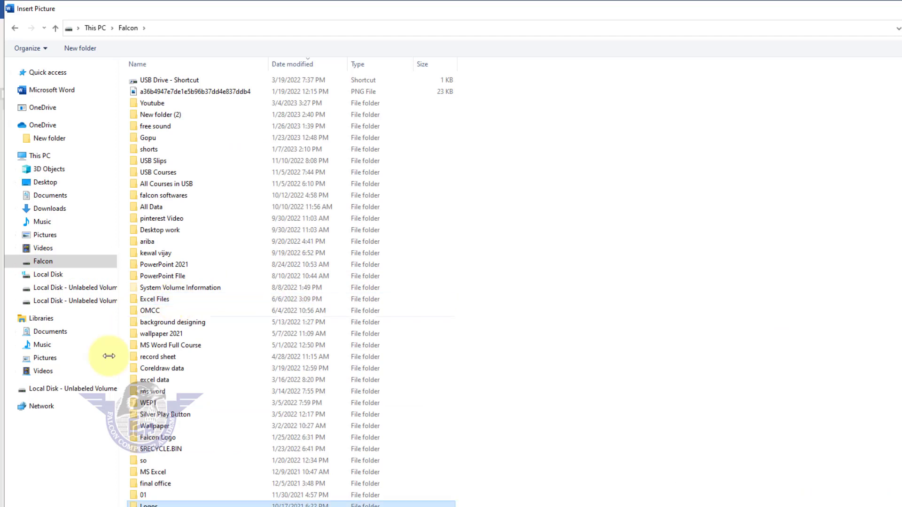
{"action": "double_click", "coordinate": [143, 503]}
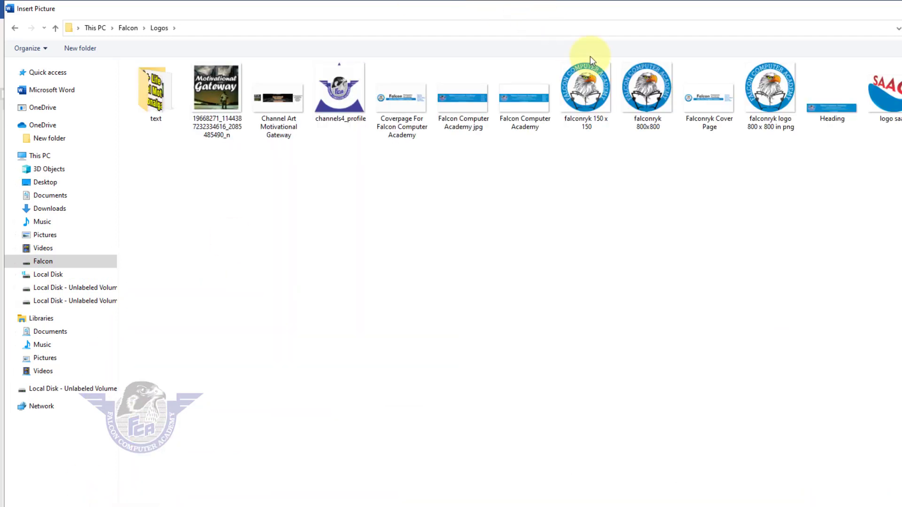
{"action": "left_click", "coordinate": [594, 101]}
{"action": "left_click", "coordinate": [655, 102]}
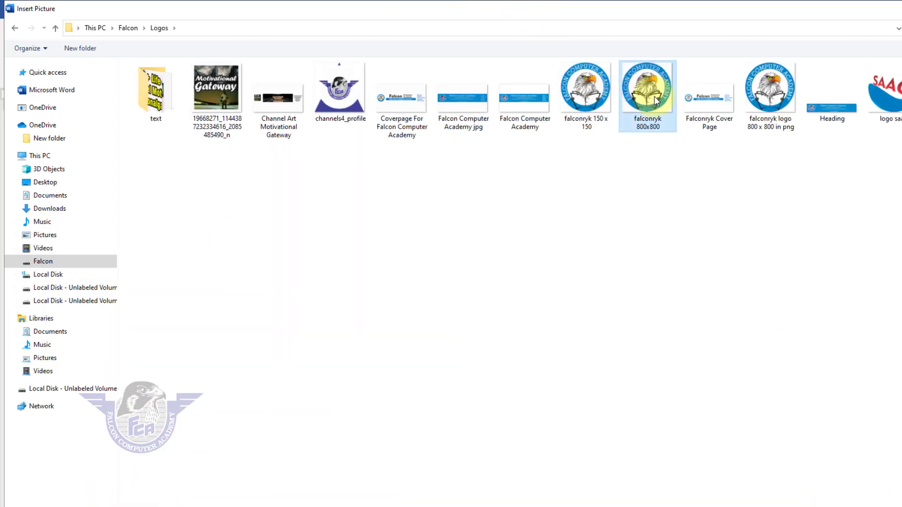
{"action": "key", "text": "Return"}
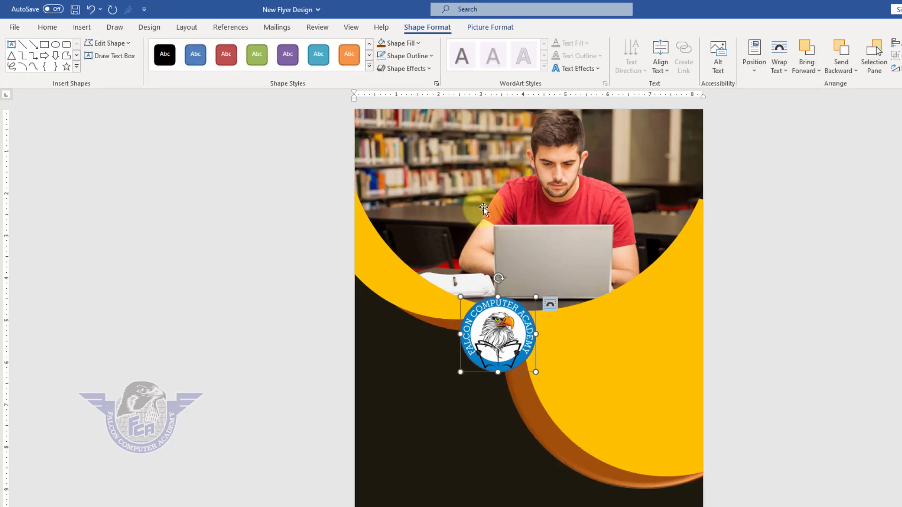
Add a plain black WordArt on the orange area just right of the logo, with the text FALCON
{"action": "left_click", "coordinate": [80, 28]}
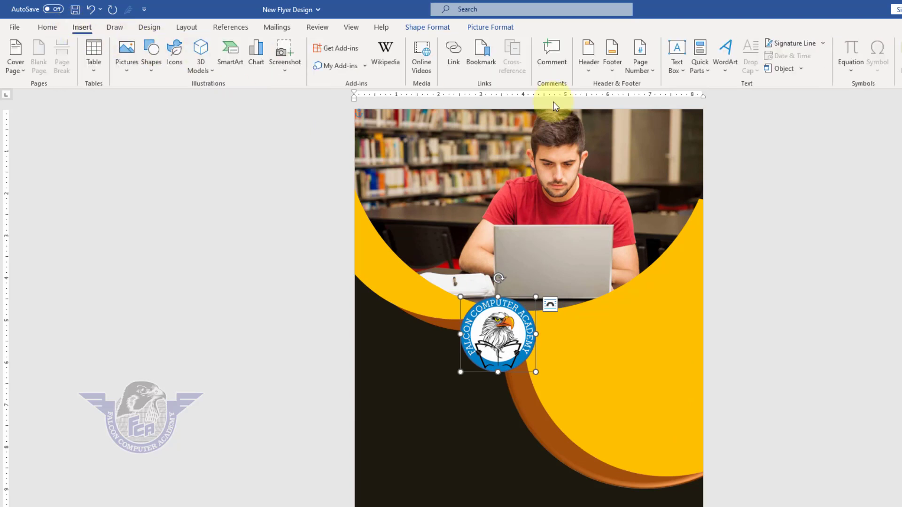
{"action": "left_click", "coordinate": [727, 65]}
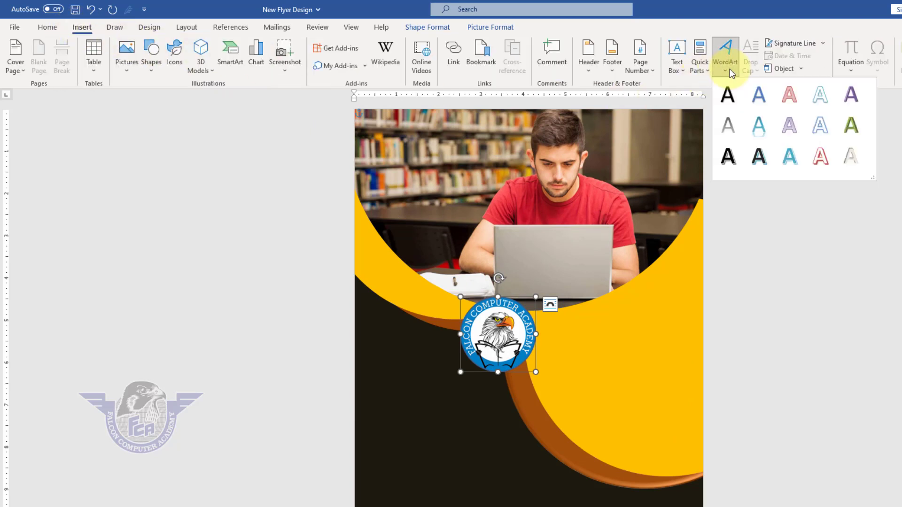
{"action": "left_click", "coordinate": [729, 97]}
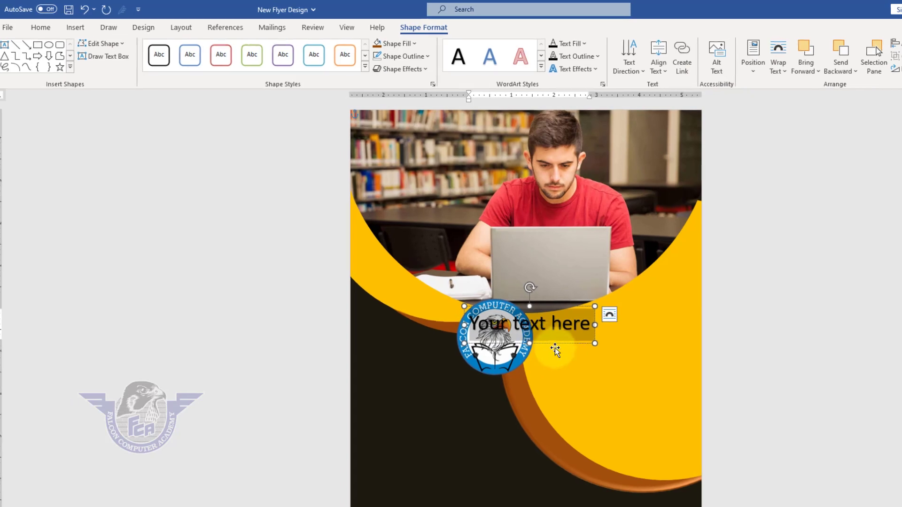
{"action": "left_click_drag", "start_coordinate": [553, 346], "coordinate": [639, 357]}
{"action": "left_click", "coordinate": [633, 334]}
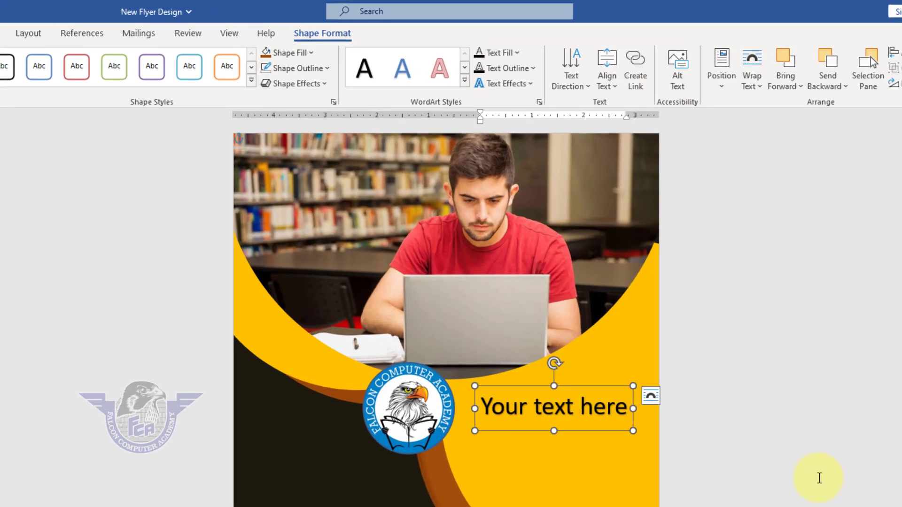
{"action": "key", "text": "ctrl+a"}
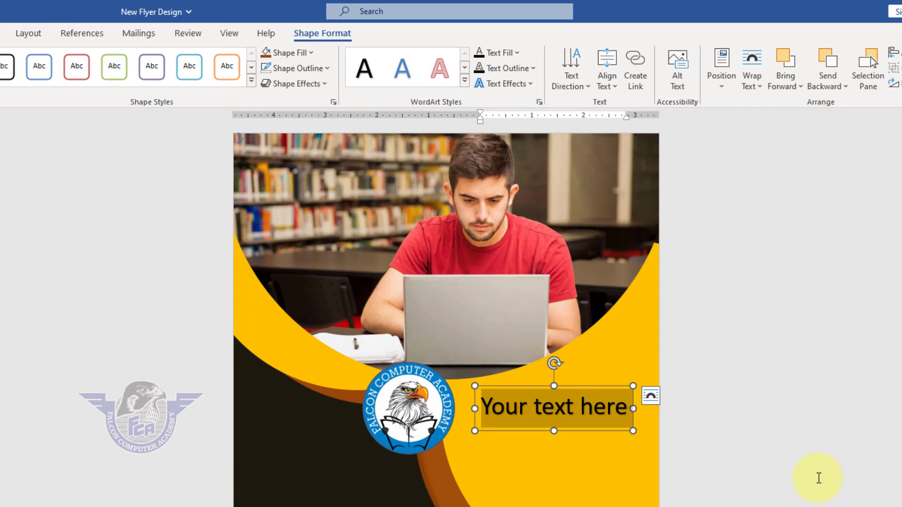
{"action": "key", "text": "BackSpace"}
{"action": "type", "text": "FALCON"}
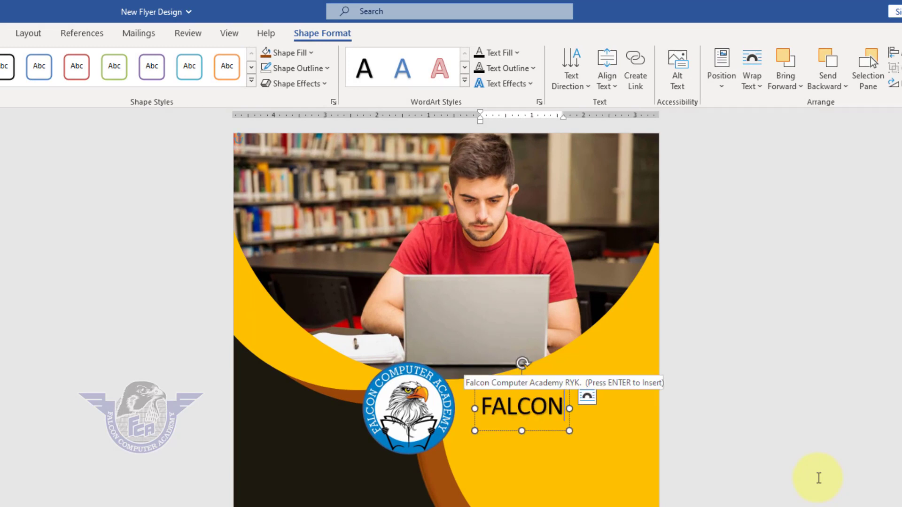
Change the FALCON heading's font to Clarendon Blk BT
{"action": "left_click", "coordinate": [551, 431]}
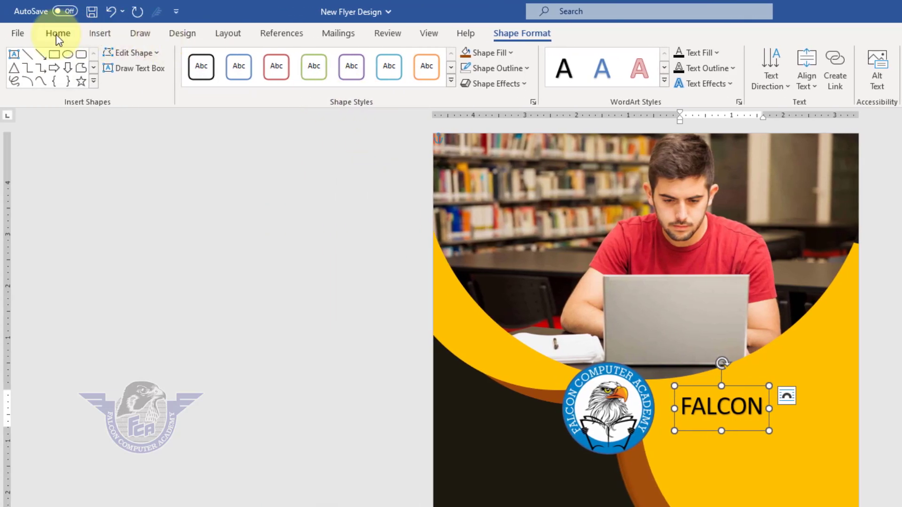
{"action": "left_click", "coordinate": [55, 34]}
{"action": "left_click", "coordinate": [186, 59]}
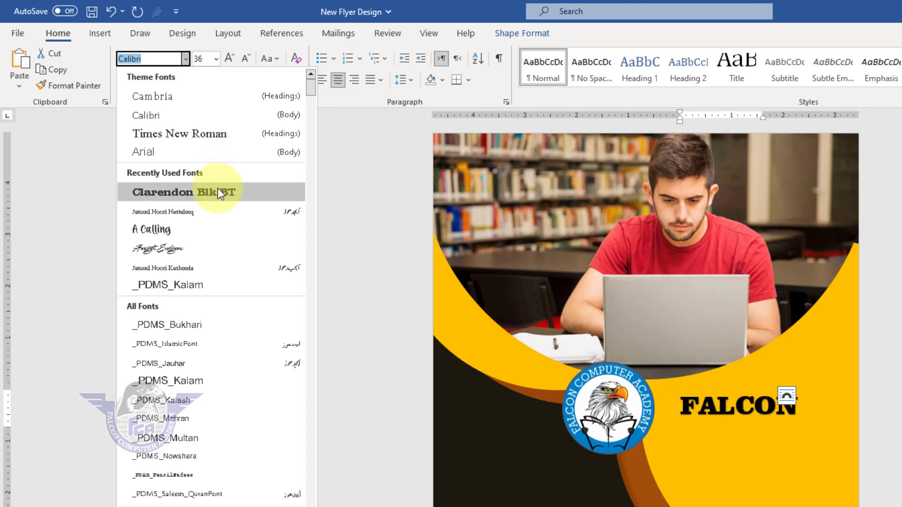
{"action": "left_click", "coordinate": [218, 191]}
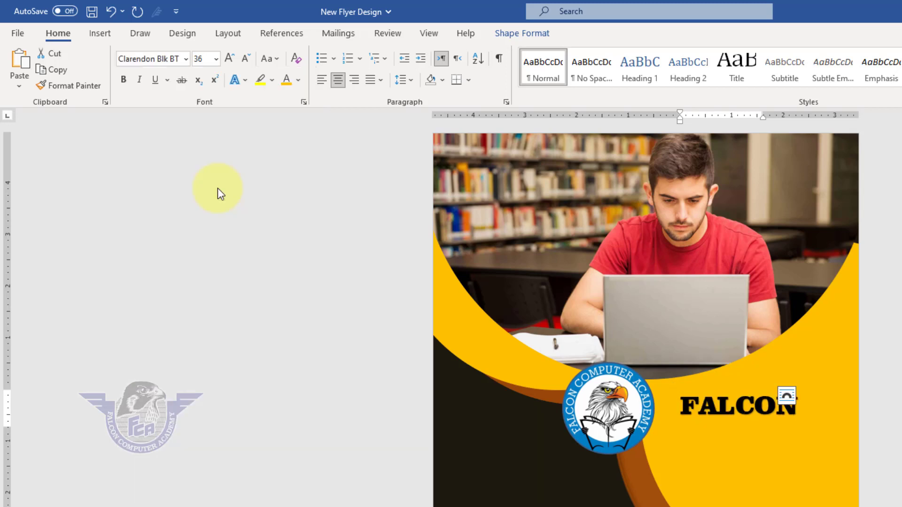
Enlarge the FALCON heading to span the orange area beside the logo without running off the page, and move it slightly up
{"action": "left_click", "coordinate": [229, 58]}
{"action": "left_click", "coordinate": [229, 58]}
{"action": "left_click", "coordinate": [230, 58]}
{"action": "left_click", "coordinate": [229, 58]}
{"action": "left_click", "coordinate": [229, 58]}
{"action": "left_click", "coordinate": [229, 59]}
{"action": "left_click", "coordinate": [230, 58]}
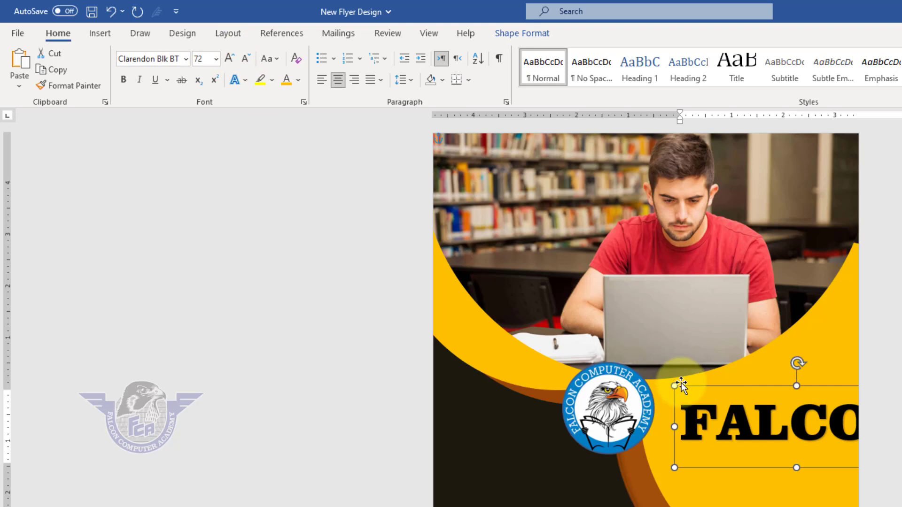
{"action": "left_click", "coordinate": [252, 60]}
{"action": "mouse_move", "coordinate": [777, 441]}
{"action": "left_mouse_down"}
{"action": "mouse_move", "coordinate": [782, 420]}
{"action": "mouse_move", "coordinate": [777, 429]}
{"action": "left_mouse_up"}
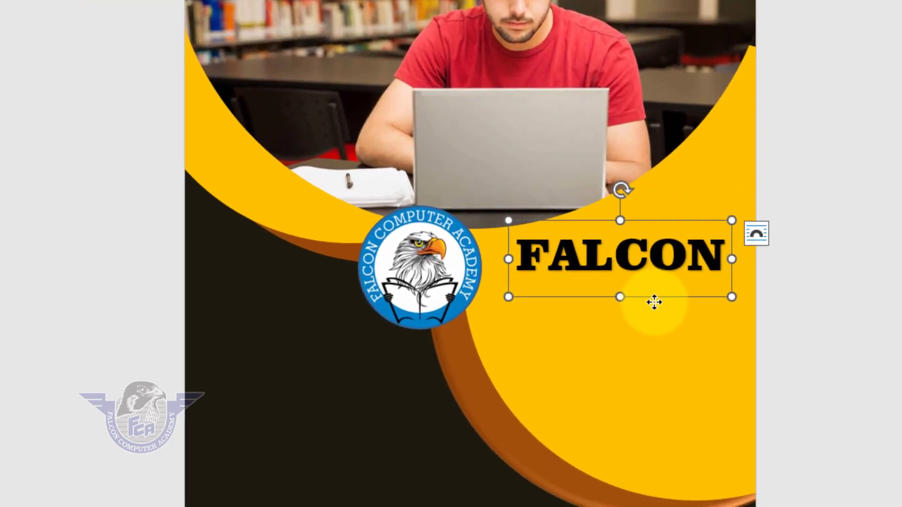
Duplicate the FALCON heading directly below the original and reduce the copy's font size to 28
{"action": "left_click_drag", "start_coordinate": [653, 302], "coordinate": [656, 334]}
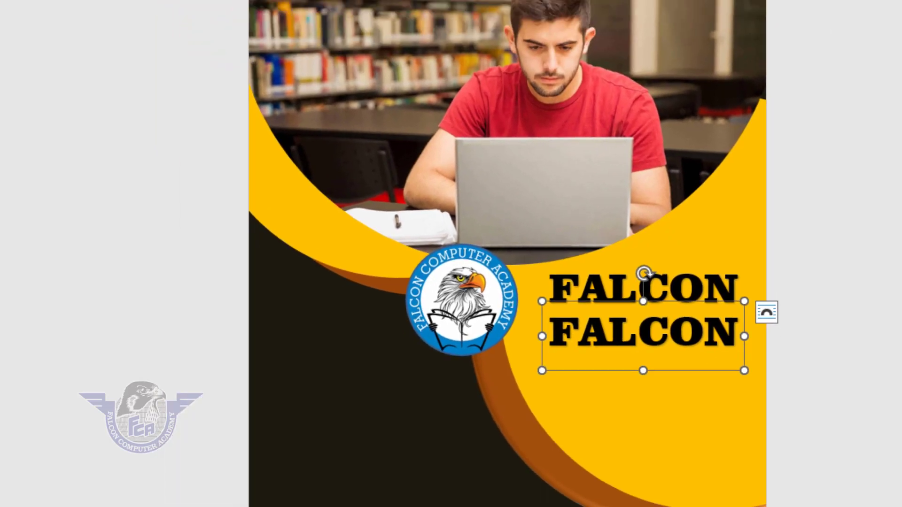
{"action": "left_click", "coordinate": [230, 52]}
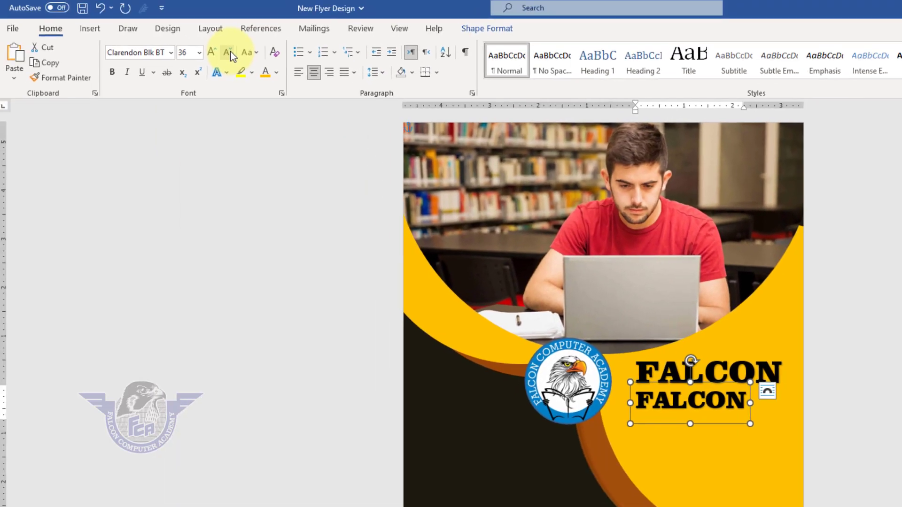
{"action": "left_click", "coordinate": [230, 52]}
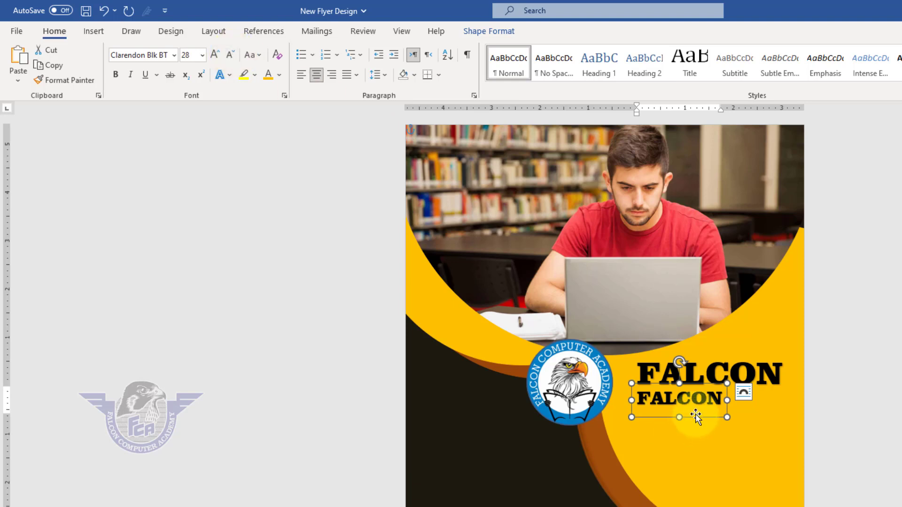
Replace the text of the smaller FALCON copy with Computer Academy
{"action": "left_click", "coordinate": [706, 398]}
{"action": "key", "text": "ctrl+a"}
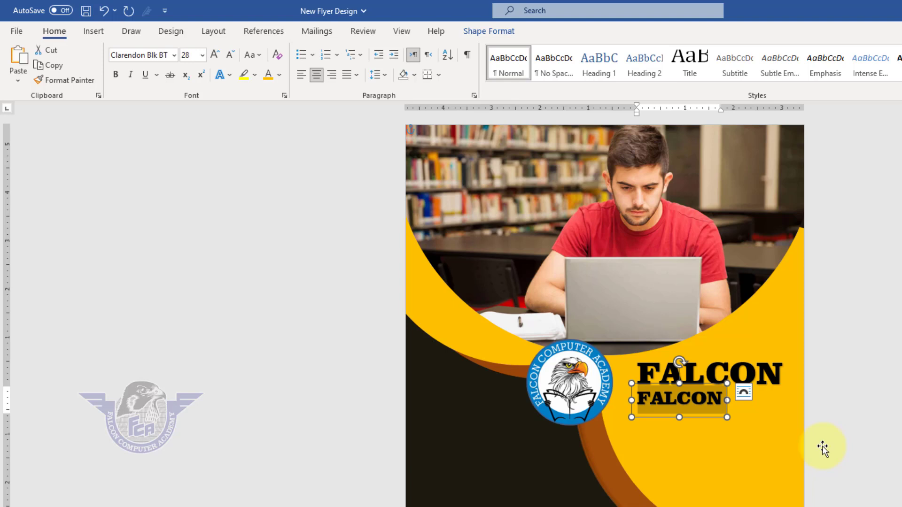
{"action": "type", "text": "Comput"}
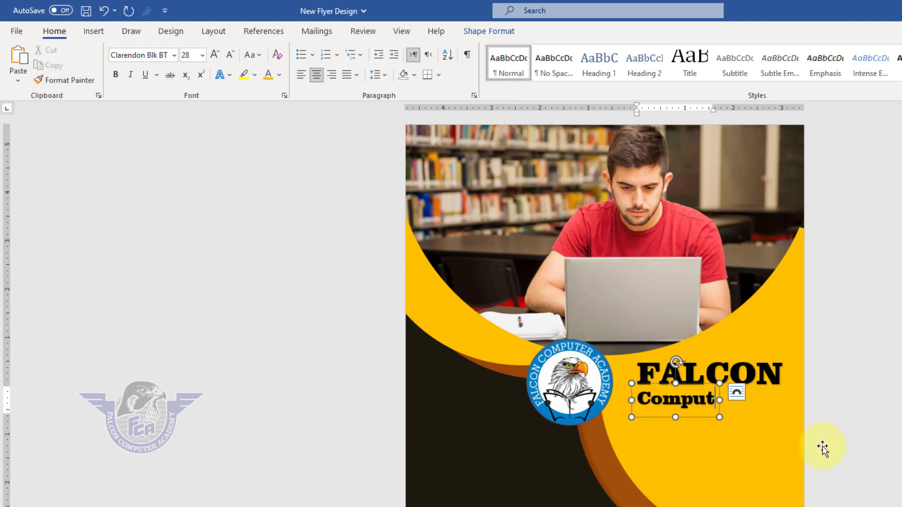
{"action": "type", "text": "er Academy"}
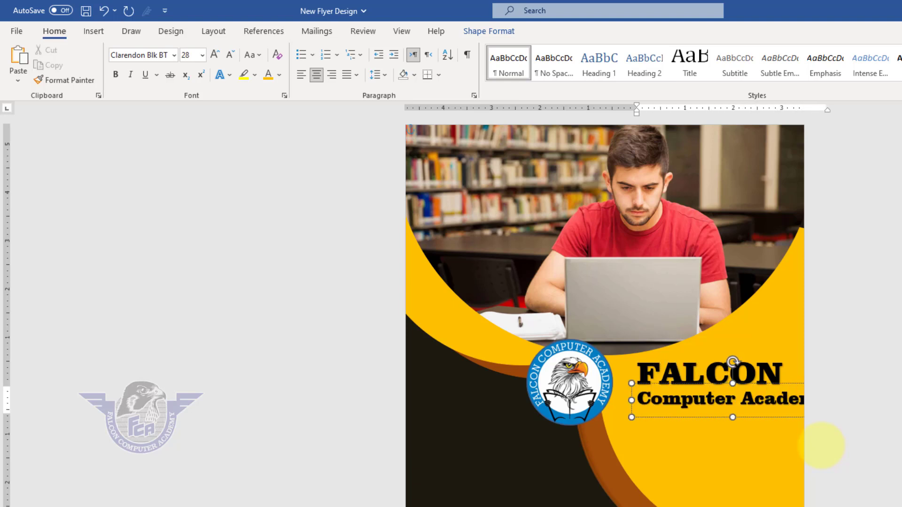
Reduce the Computer Academy line's font size to 22 so it fits on the page beneath FALCON
{"action": "left_click", "coordinate": [675, 418]}
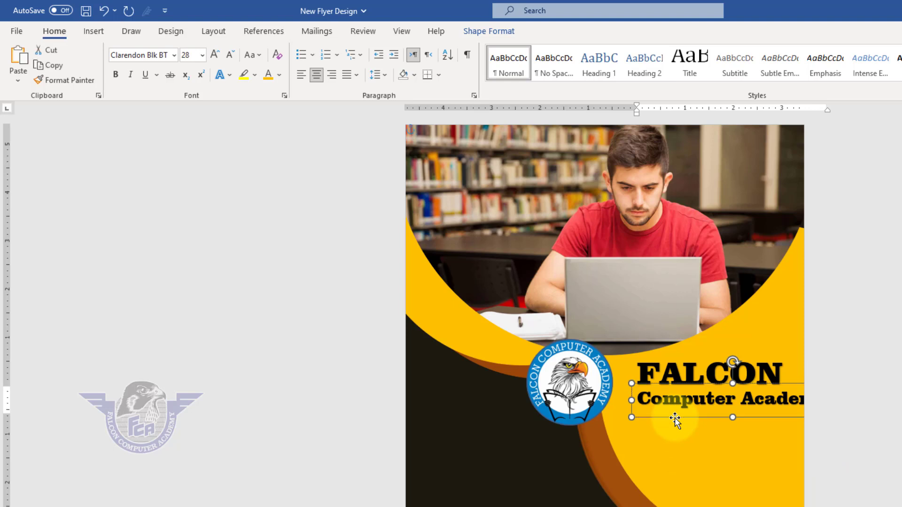
{"action": "left_click", "coordinate": [227, 57]}
{"action": "left_click", "coordinate": [227, 57]}
{"action": "left_click", "coordinate": [227, 58]}
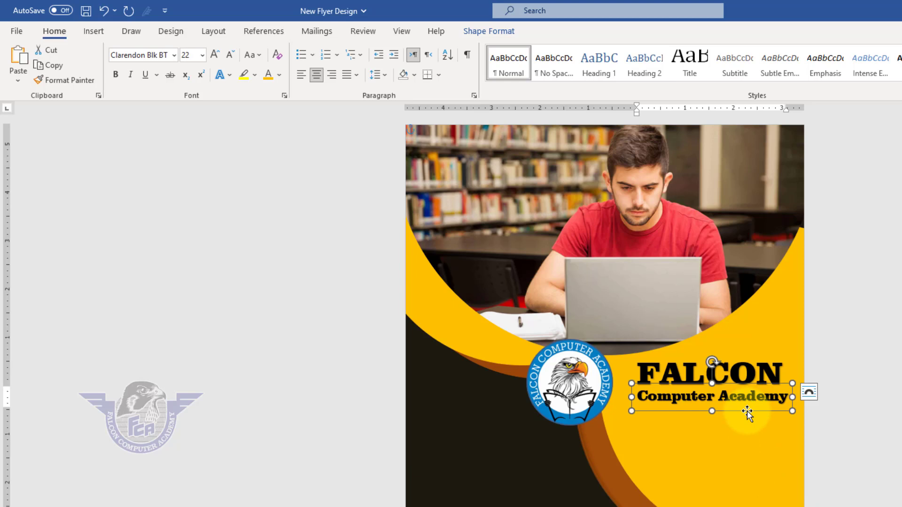
Duplicate the Computer Academy line below itself and replace the copy's text with three lines: Computer Courses, English Language, Coures
{"action": "left_click_drag", "start_coordinate": [746, 413], "coordinate": [745, 452], "text": "ctrl"}
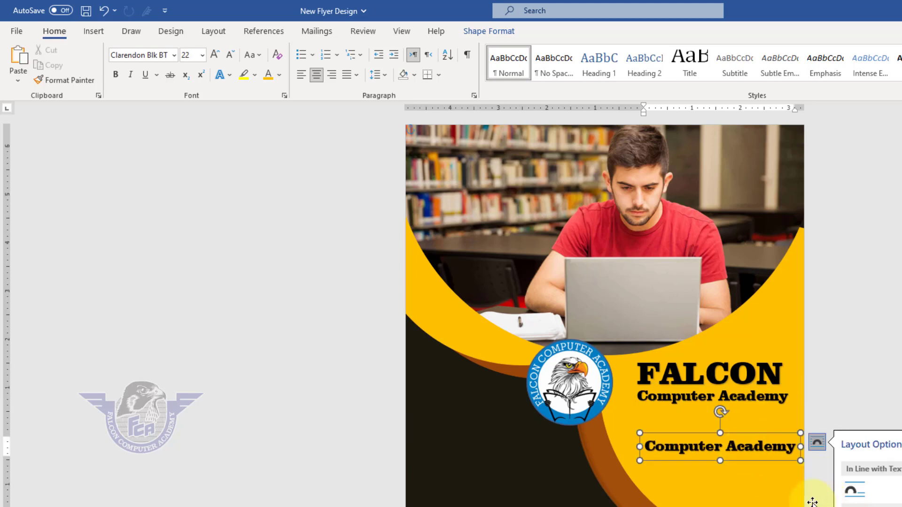
{"action": "key", "text": "ctrl+a"}
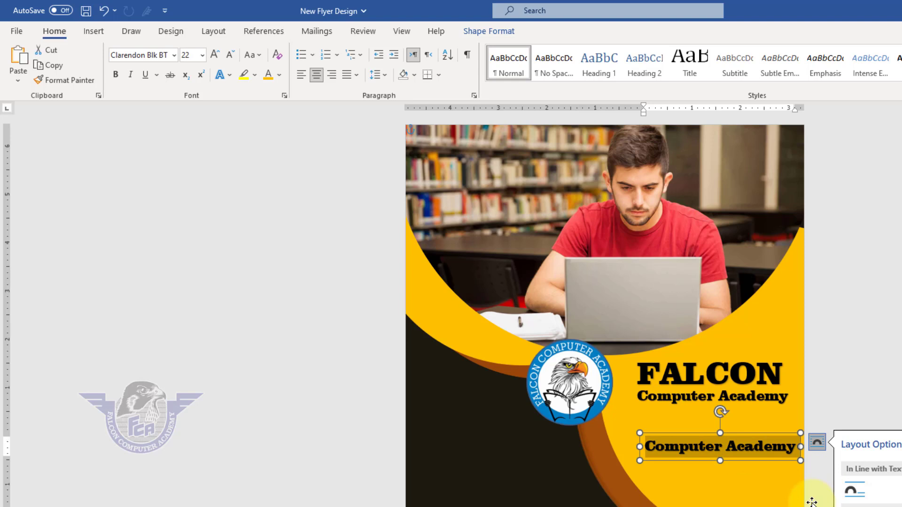
{"action": "type", "text": "Computer C"}
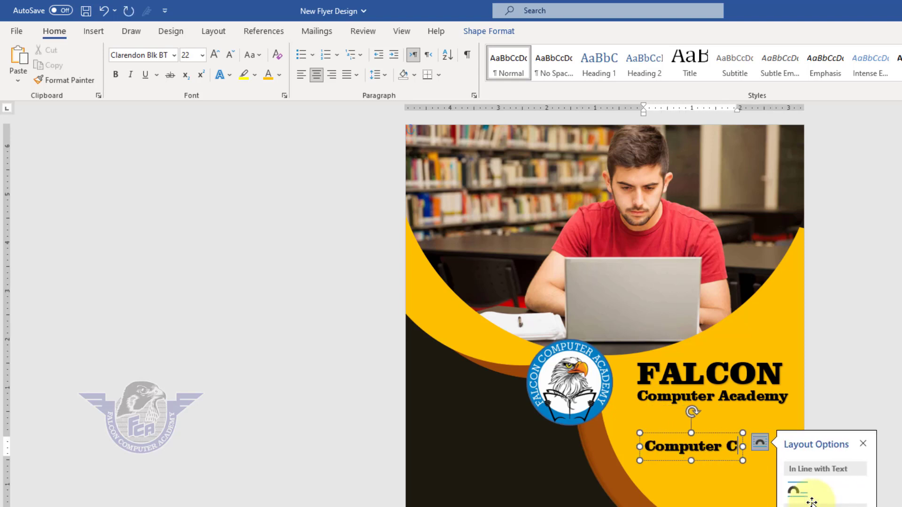
{"action": "type", "text": "ourses"}
{"action": "key", "text": "Return"}
{"action": "type", "text": "En"}
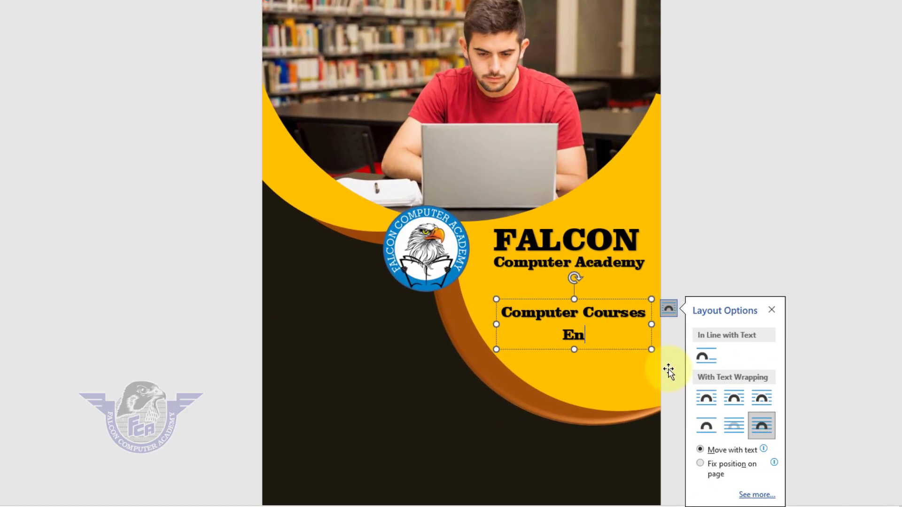
{"action": "type", "text": "glish Language"}
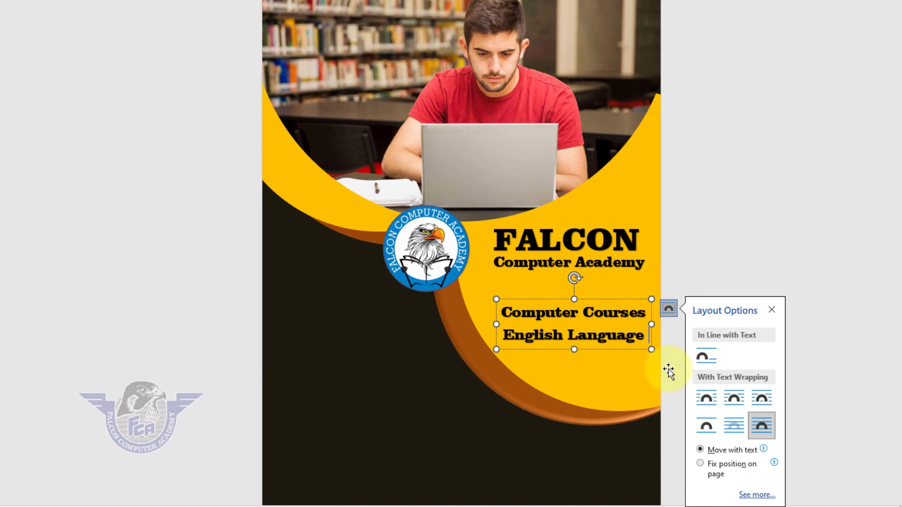
{"action": "key", "text": "BackSpace"}
{"action": "type", "text": "e"}
{"action": "key", "text": "Return"}
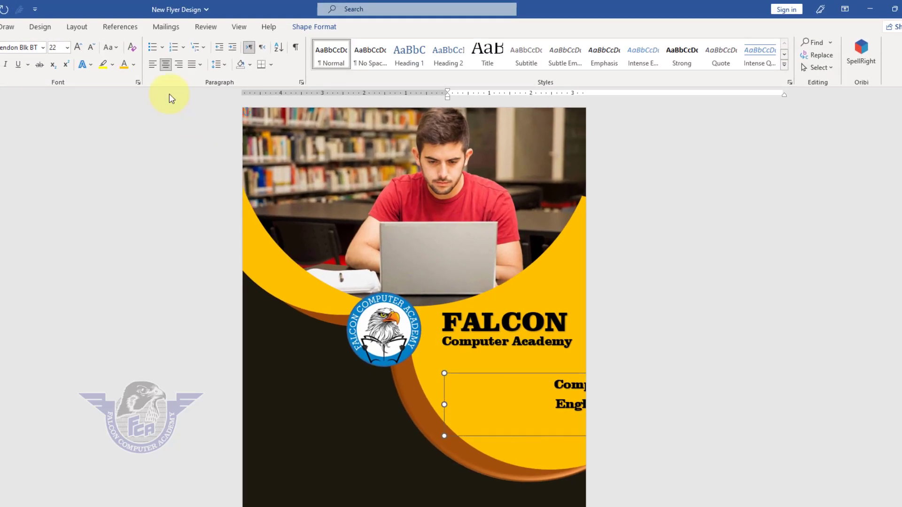
Left-align the course list and move it up under Computer Academy, lined up with the heading's left edge
{"action": "left_click", "coordinate": [152, 64]}
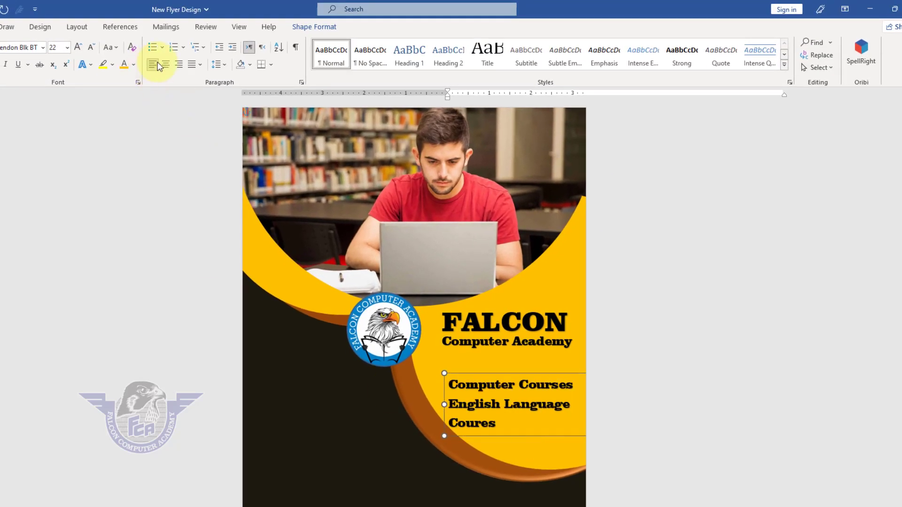
{"action": "left_click_drag", "start_coordinate": [521, 374], "coordinate": [511, 358]}
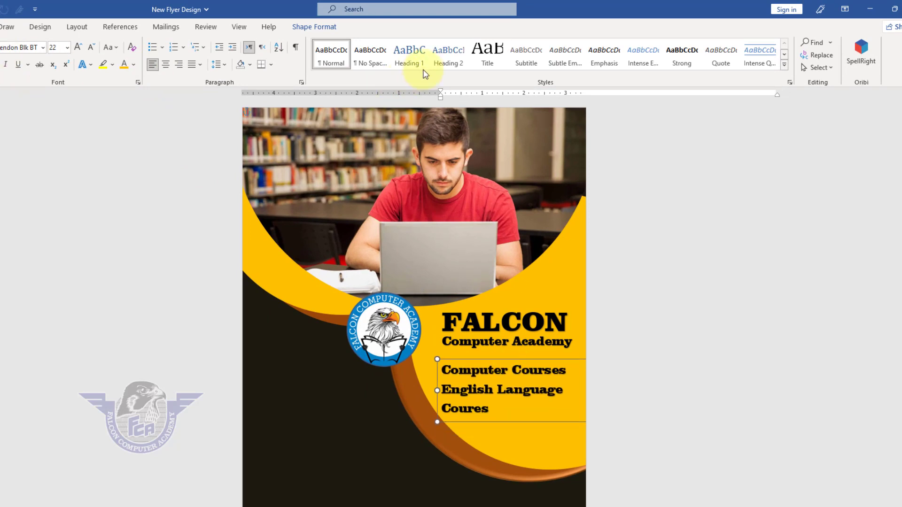
Apply the Title style to the course list and switch the document to the style set with a centered all-caps title between lines
{"action": "left_click", "coordinate": [487, 57]}
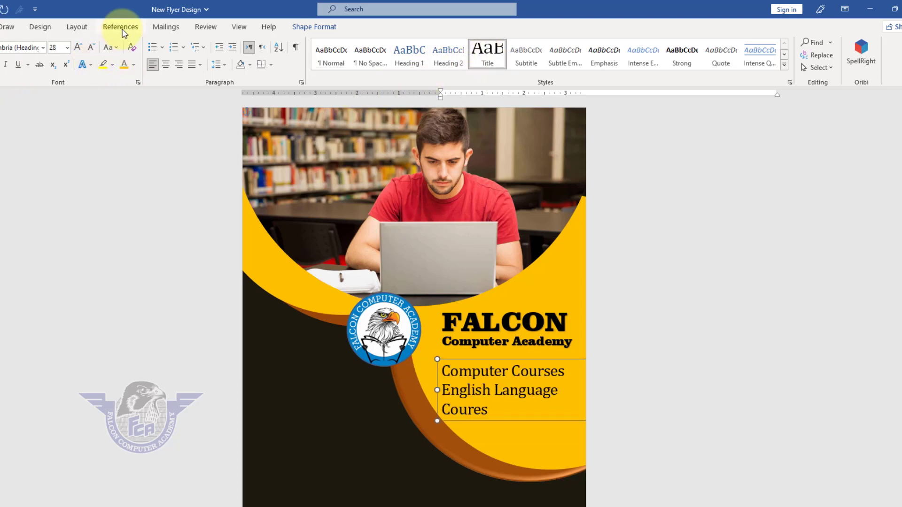
{"action": "left_click", "coordinate": [41, 29]}
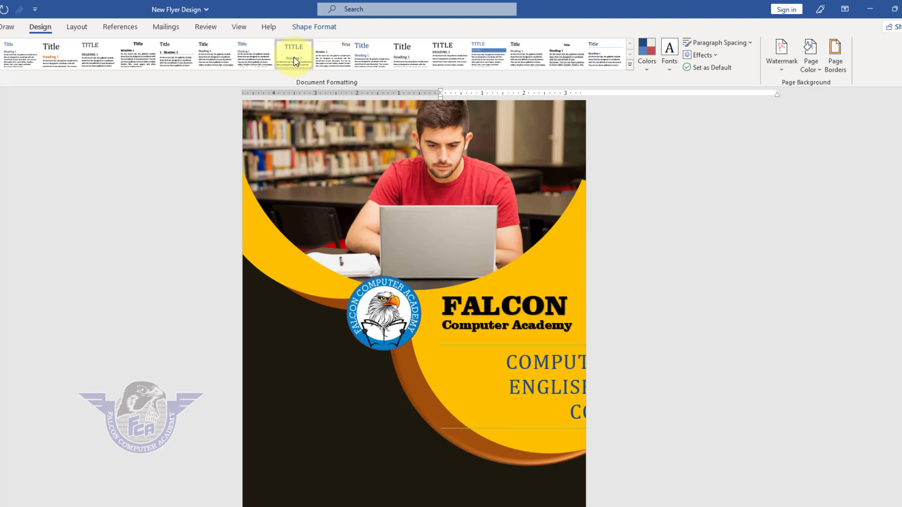
{"action": "left_click", "coordinate": [295, 57]}
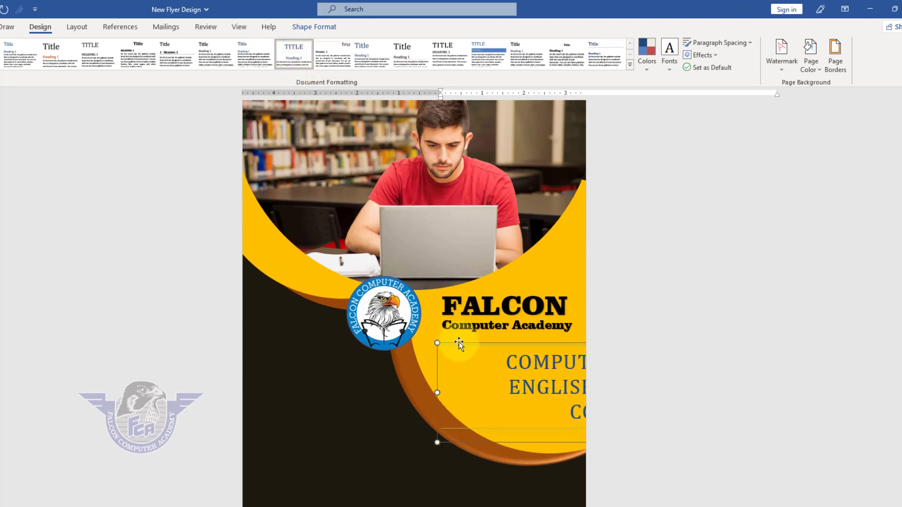
Reduce the course list's font size to 22
{"action": "left_click", "coordinate": [45, 27]}
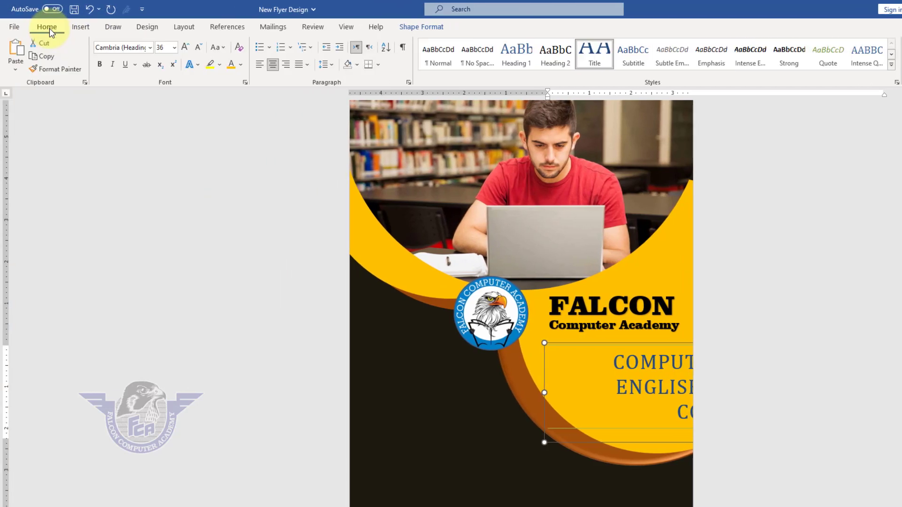
{"action": "left_click", "coordinate": [198, 47]}
{"action": "left_click", "coordinate": [198, 47]}
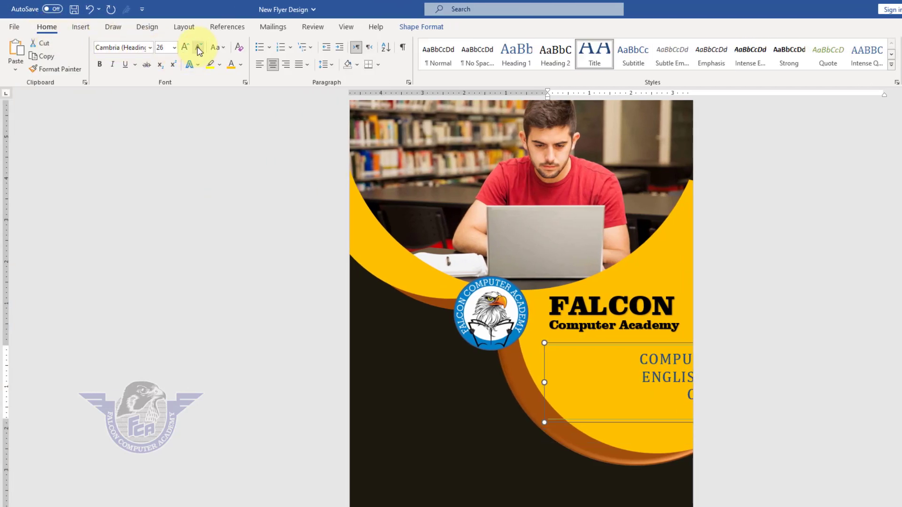
{"action": "left_click", "coordinate": [198, 47]}
{"action": "left_click", "coordinate": [198, 47]}
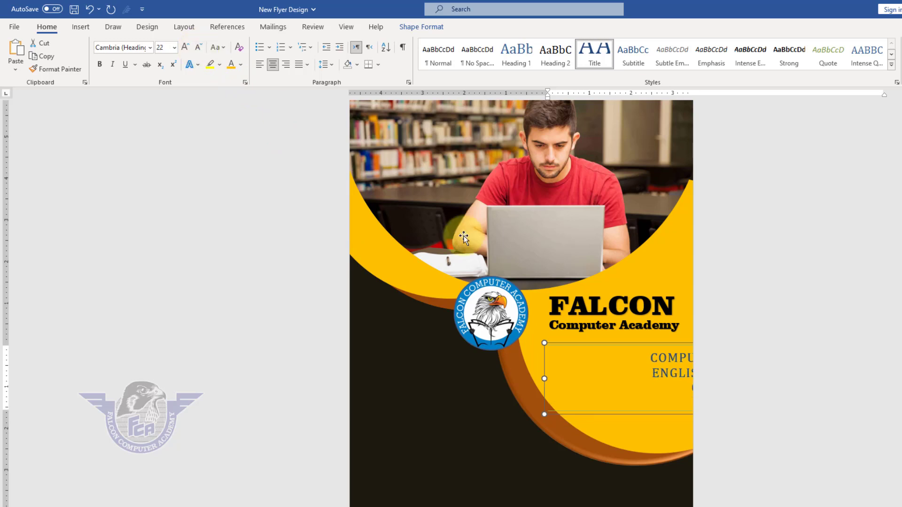
Narrow the course list's text box to fit its text and position it directly under Computer Academy, inside the page edge
{"action": "left_click_drag", "start_coordinate": [641, 418], "coordinate": [547, 417]}
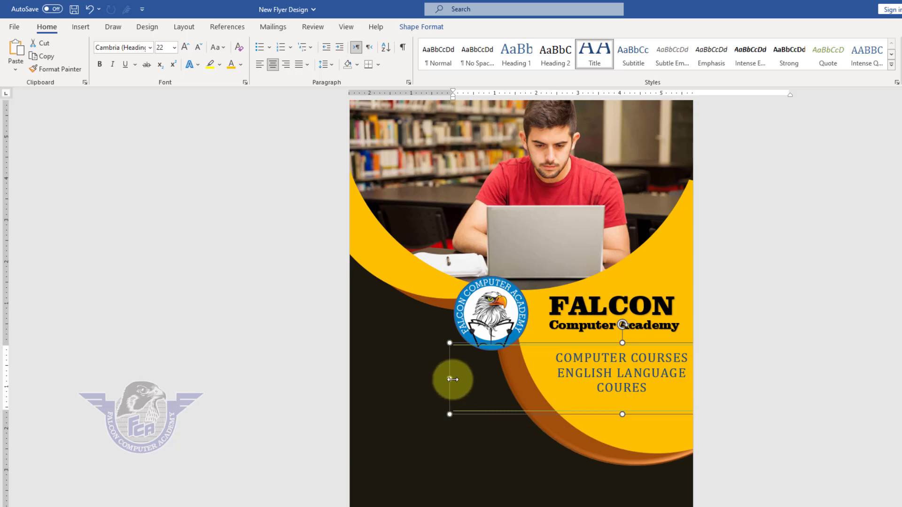
{"action": "left_click_drag", "start_coordinate": [452, 379], "coordinate": [615, 378]}
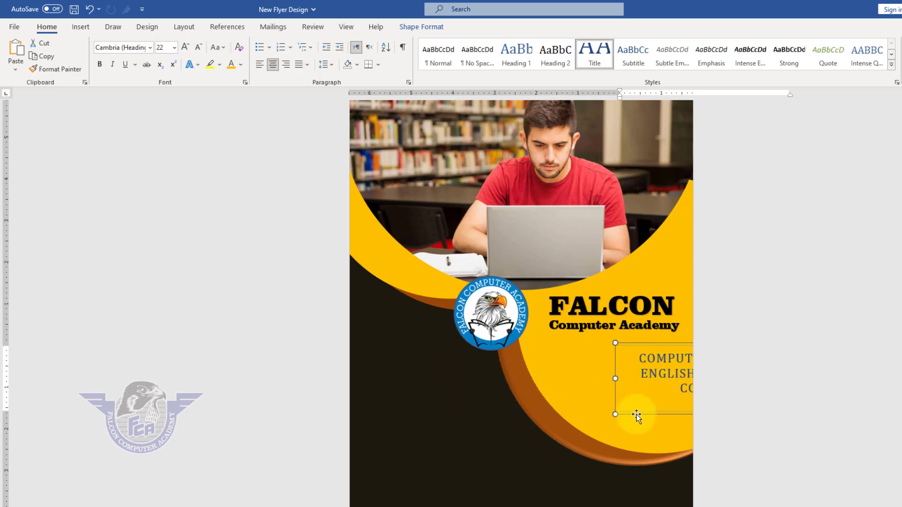
{"action": "left_click_drag", "start_coordinate": [636, 415], "coordinate": [559, 410]}
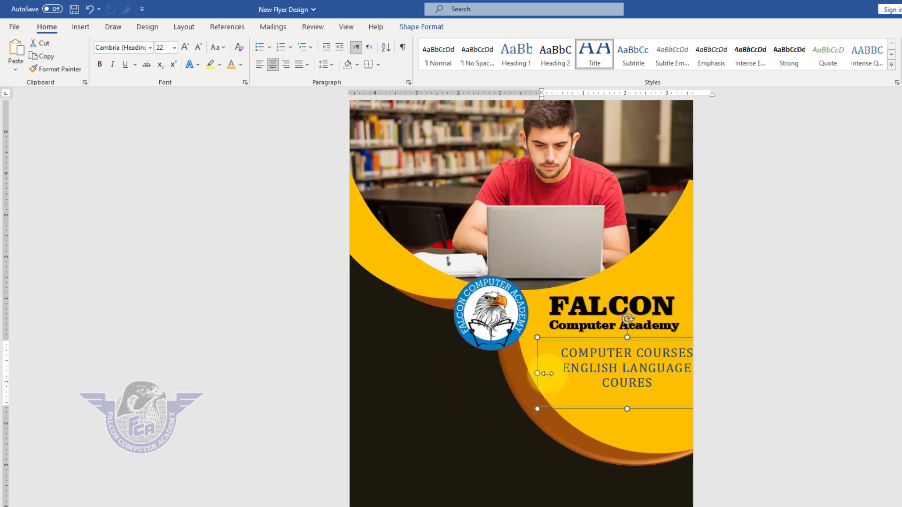
{"action": "left_click_drag", "start_coordinate": [547, 374], "coordinate": [585, 374]}
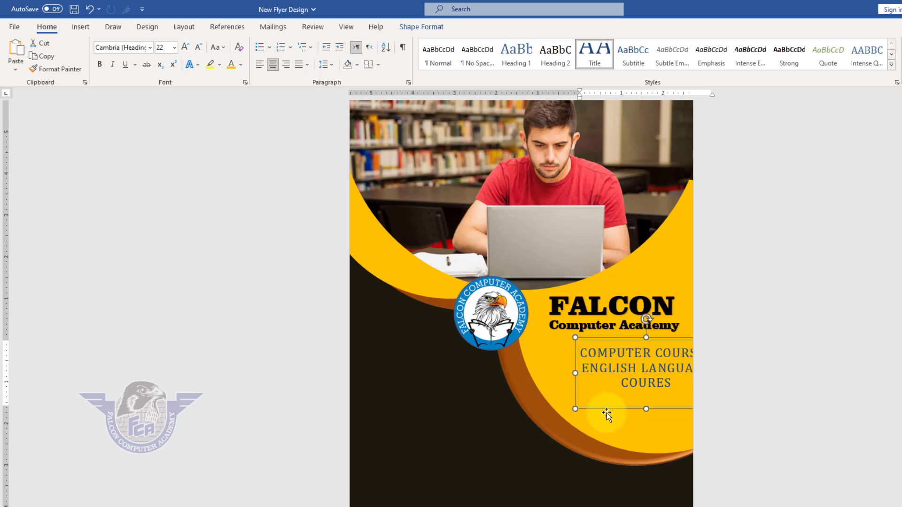
{"action": "left_click_drag", "start_coordinate": [607, 413], "coordinate": [581, 410]}
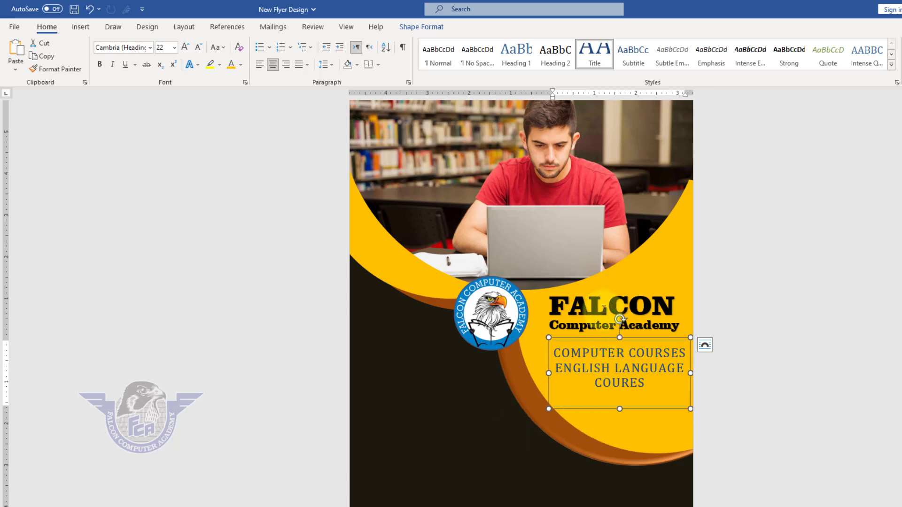
Duplicate the FALCON heading onto the dark area below the logo and colour the copy's text white
{"action": "left_click", "coordinate": [608, 305]}
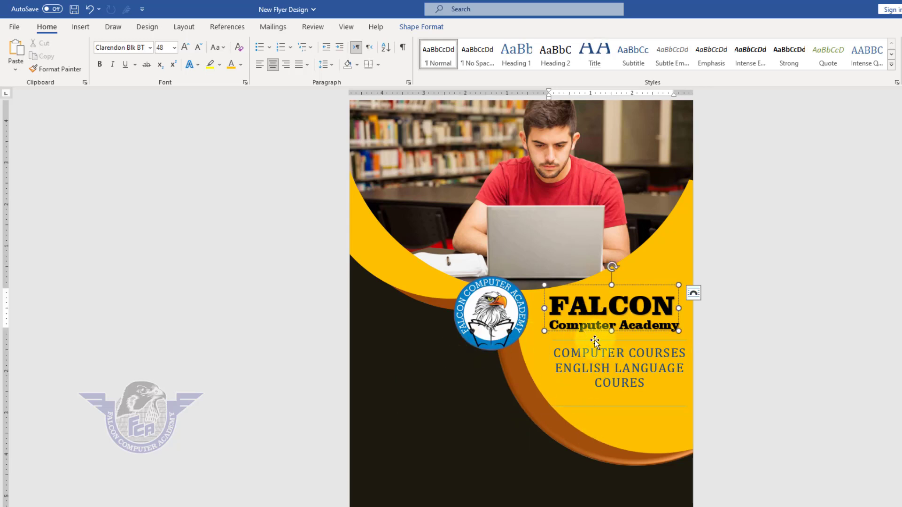
{"action": "left_click", "coordinate": [640, 286]}
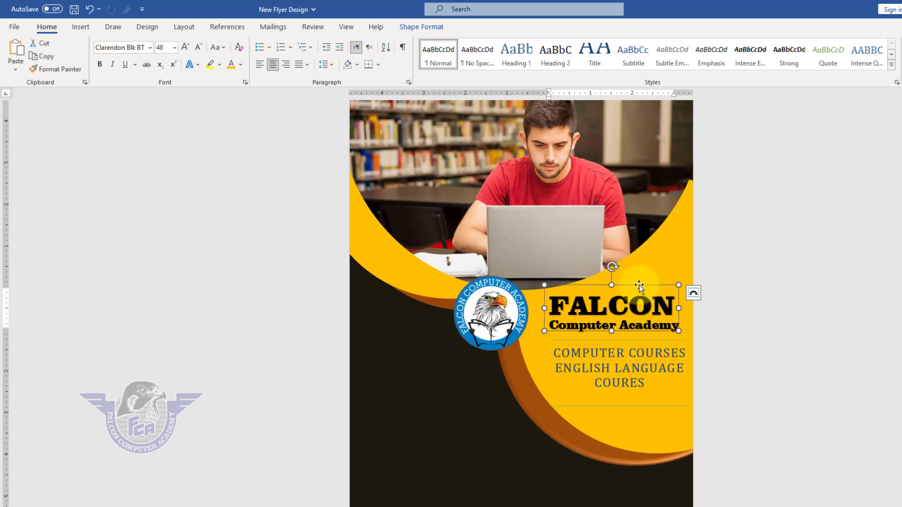
{"action": "left_click_drag", "start_coordinate": [639, 287], "coordinate": [480, 401]}
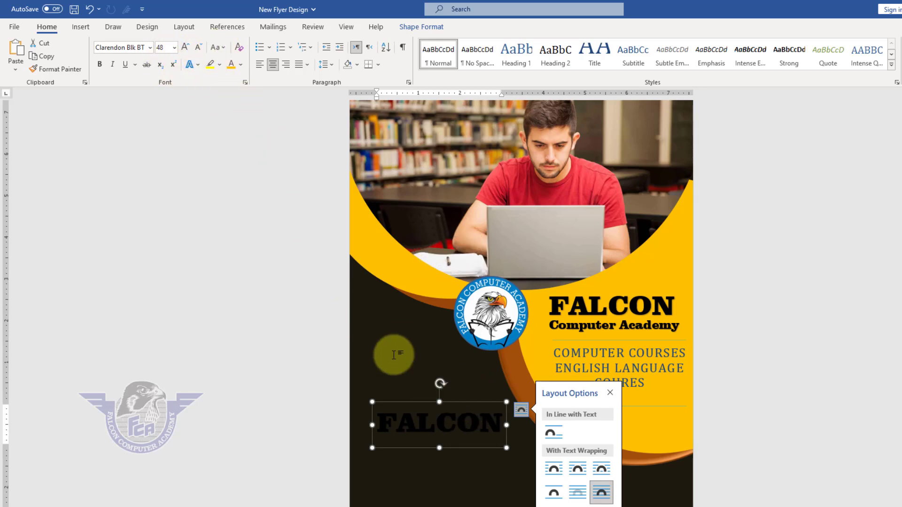
{"action": "left_click", "coordinate": [241, 64]}
{"action": "left_click", "coordinate": [230, 110]}
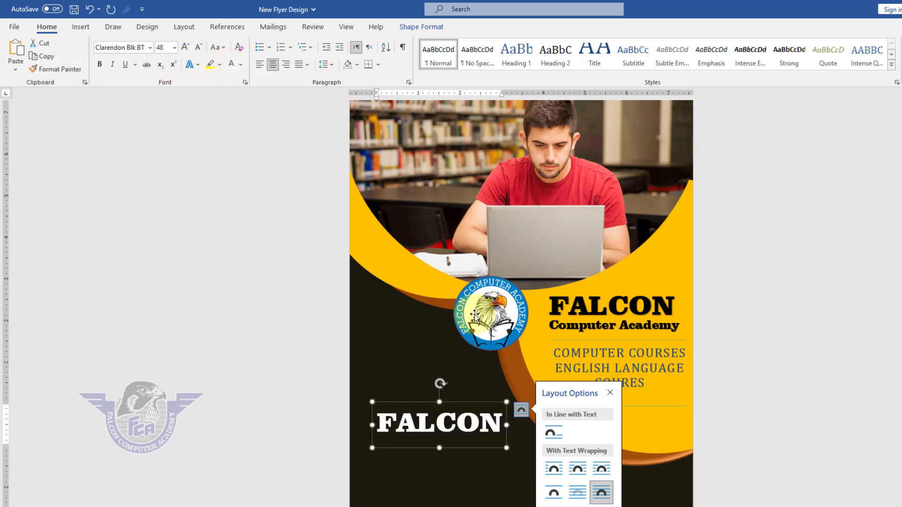
Replace the white FALCON copy's text with Admissions
{"action": "left_click", "coordinate": [457, 425]}
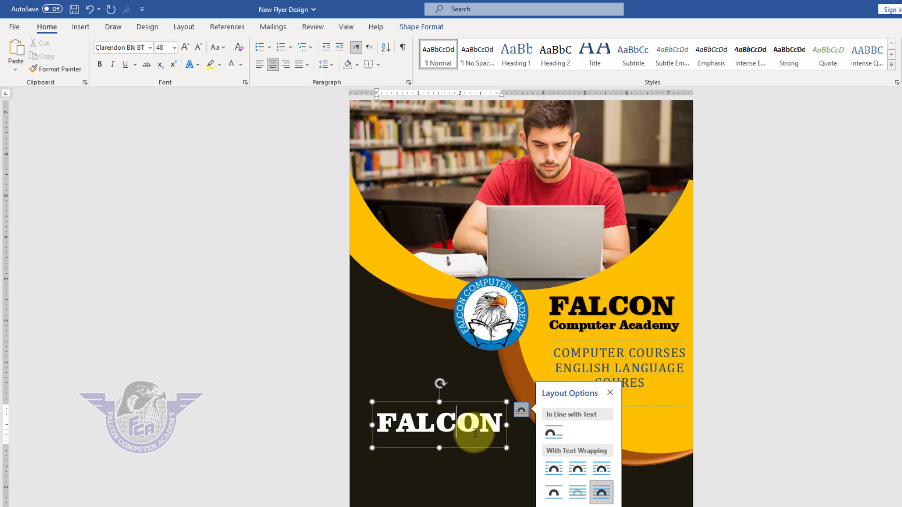
{"action": "double_click", "coordinate": [475, 434]}
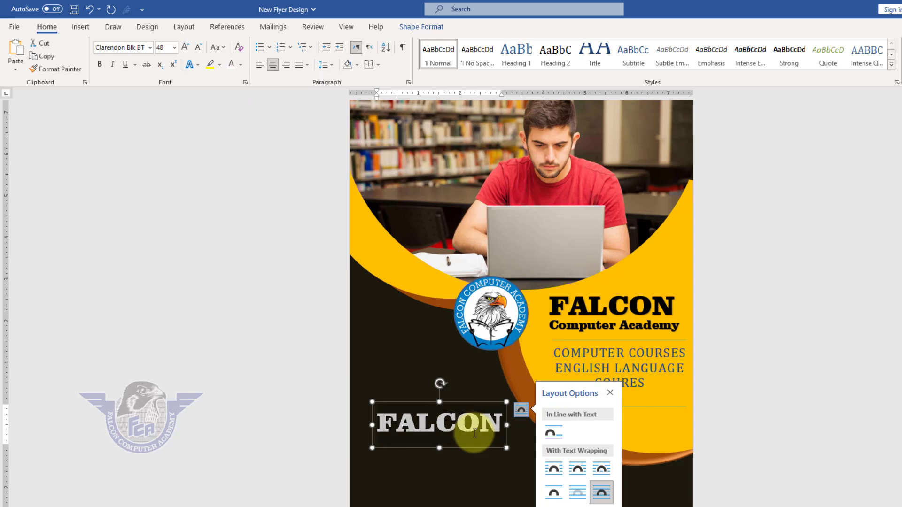
{"action": "type", "text": "Admission"}
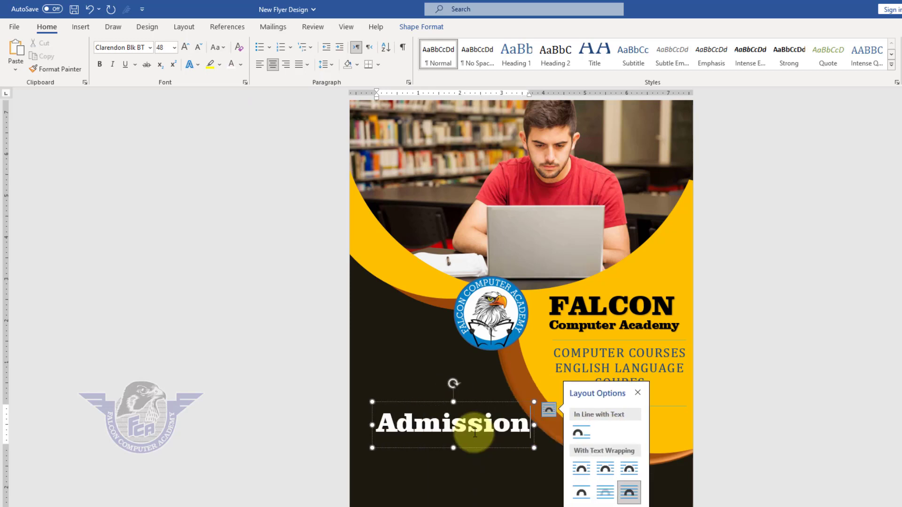
{"action": "type", "text": "s"}
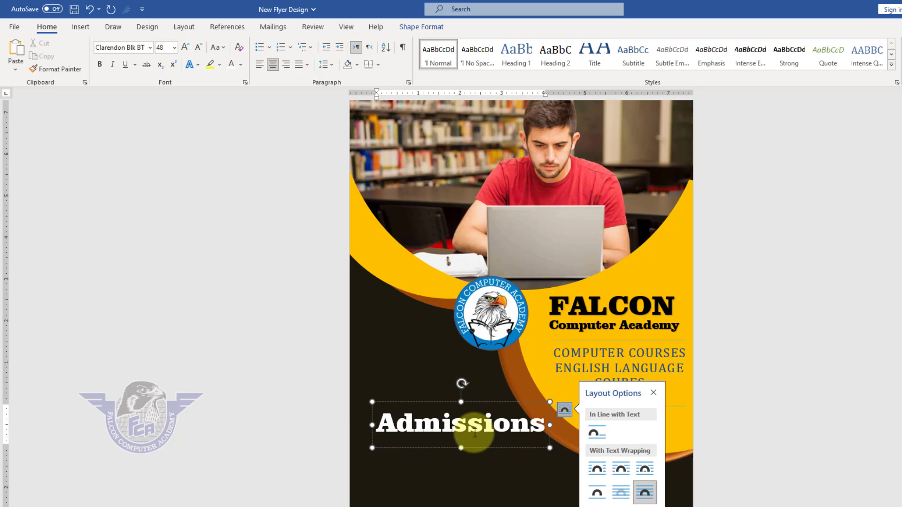
Duplicate the white Admissions heading directly beneath the original and replace the copy's text with Open
{"action": "left_click", "coordinate": [503, 447]}
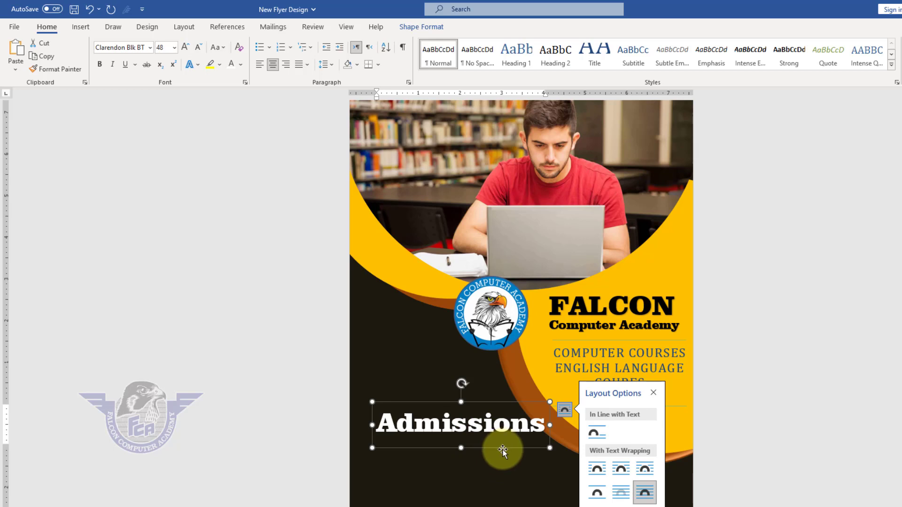
{"action": "mouse_move", "coordinate": [503, 450]}
{"action": "left_mouse_down"}
{"action": "mouse_move", "coordinate": [499, 475]}
{"action": "mouse_move", "coordinate": [491, 463]}
{"action": "left_mouse_up"}
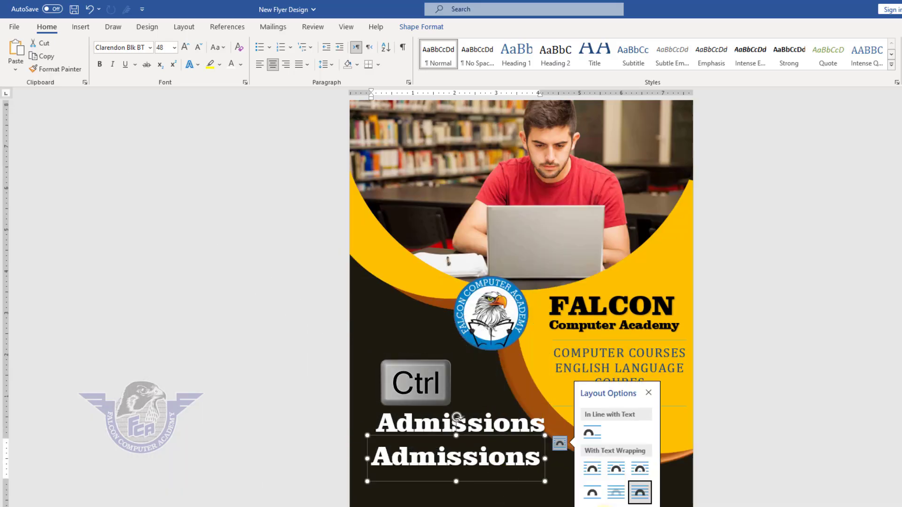
{"action": "left_click", "coordinate": [489, 462]}
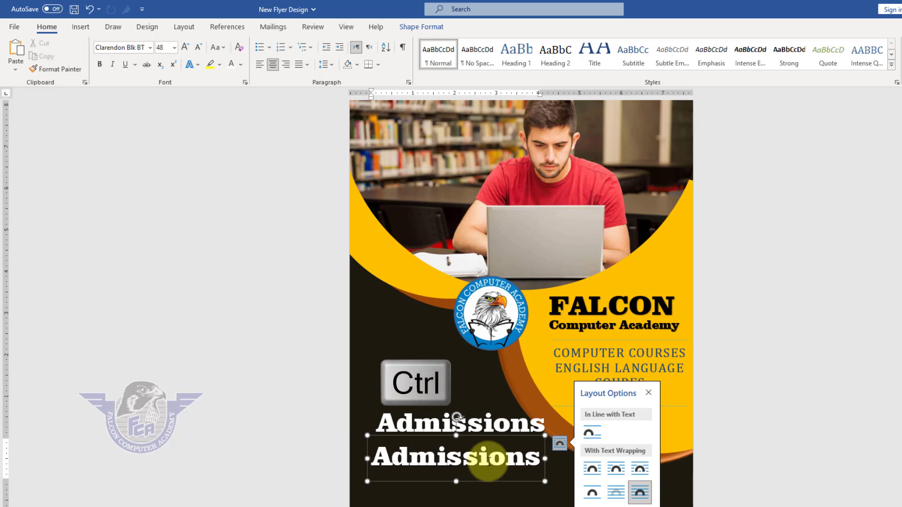
{"action": "key", "text": "ctrl+a"}
{"action": "type", "text": "Open"}
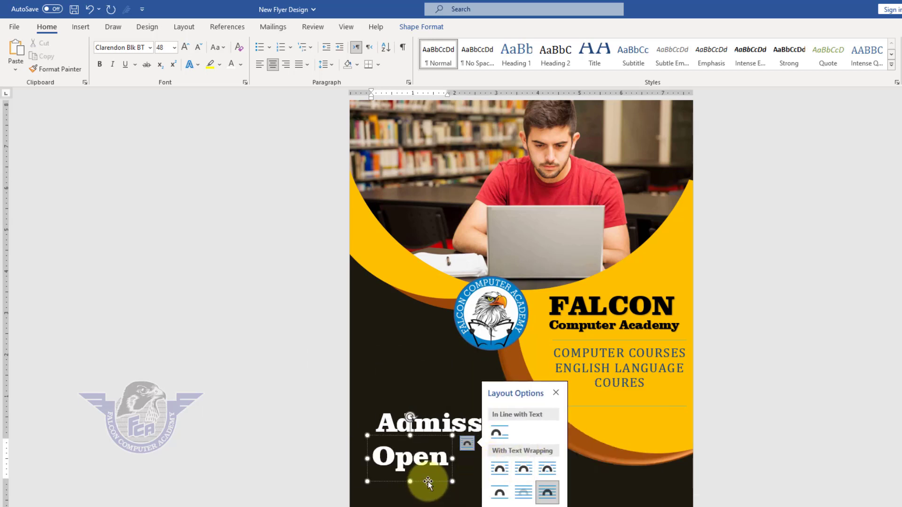
Enlarge the Open heading's font size to 110
{"action": "left_click", "coordinate": [427, 483]}
{"action": "left_click", "coordinate": [185, 45]}
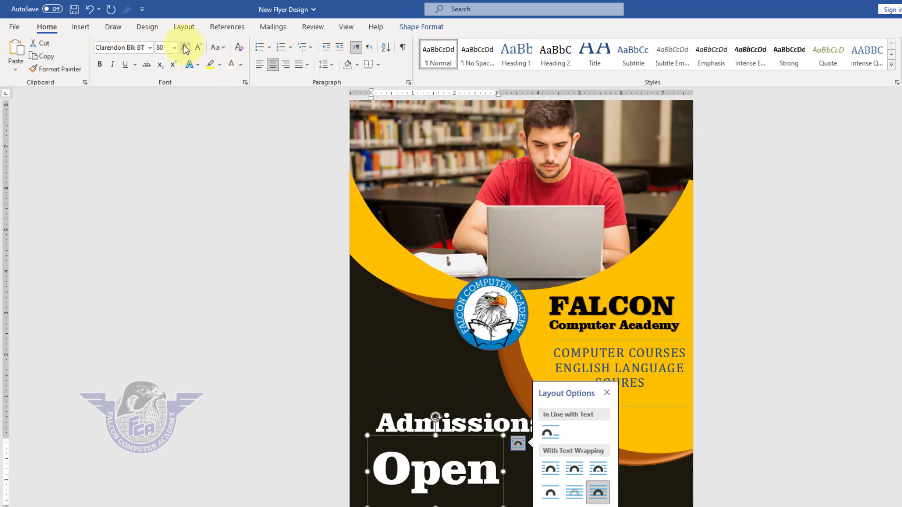
{"action": "left_click", "coordinate": [184, 45]}
{"action": "left_click", "coordinate": [184, 45]}
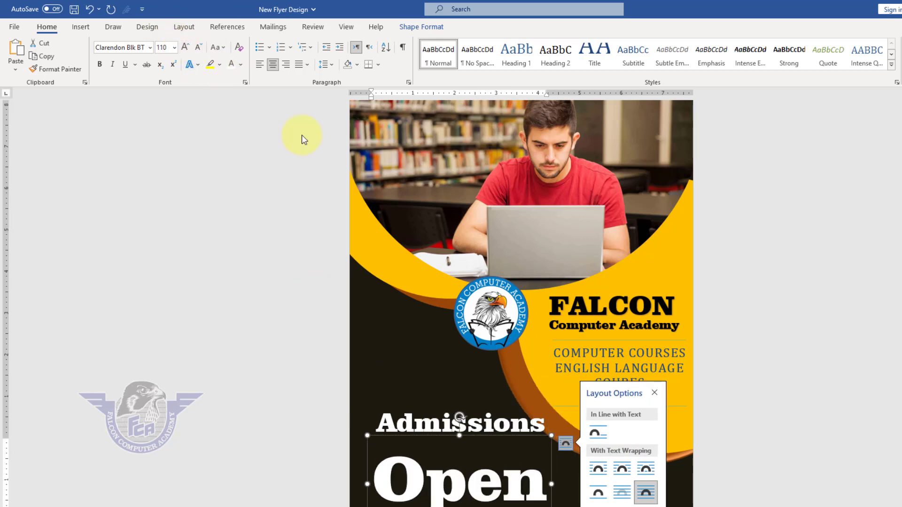
Reduce the Admissions heading's font size to 36 and position it just above Open, aligned with that word's right end
{"action": "left_click", "coordinate": [521, 427]}
{"action": "left_click_drag", "start_coordinate": [539, 458], "coordinate": [580, 483]}
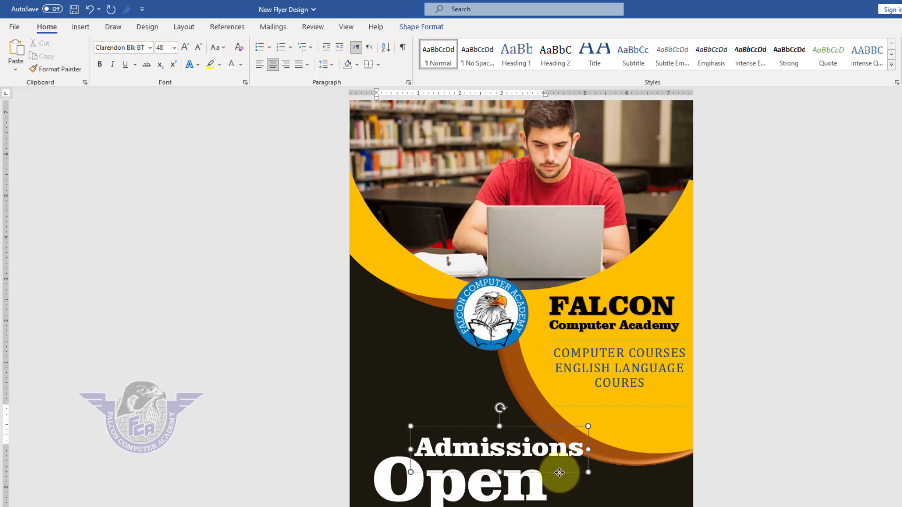
{"action": "left_click", "coordinate": [199, 49]}
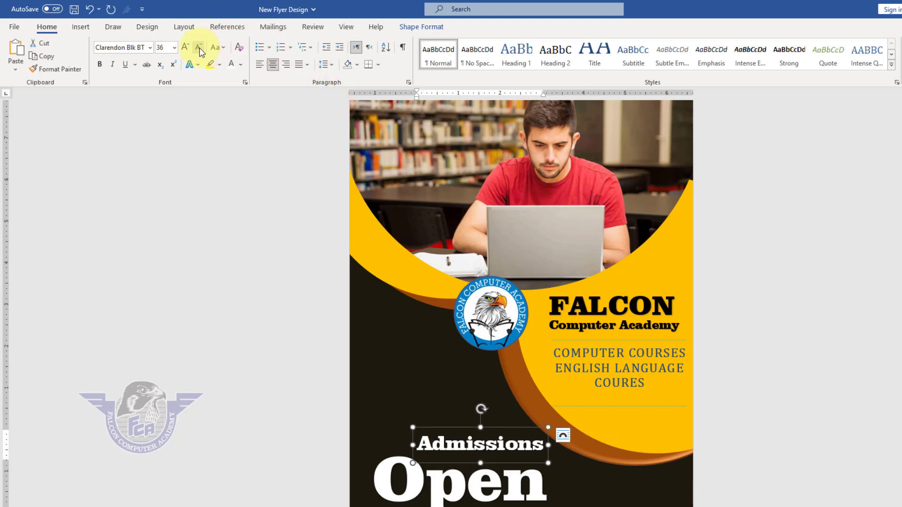
{"action": "left_click", "coordinate": [199, 49]}
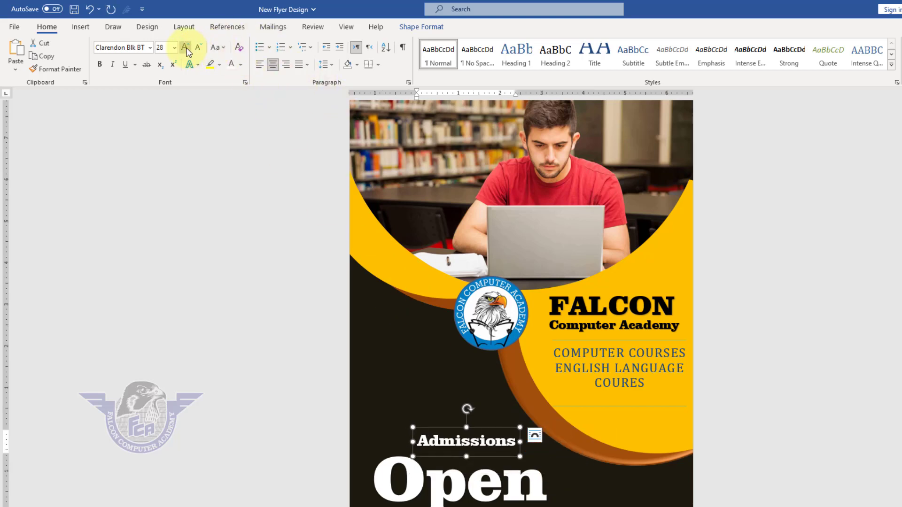
{"action": "left_click", "coordinate": [186, 49]}
{"action": "left_click_drag", "start_coordinate": [527, 466], "coordinate": [531, 474]}
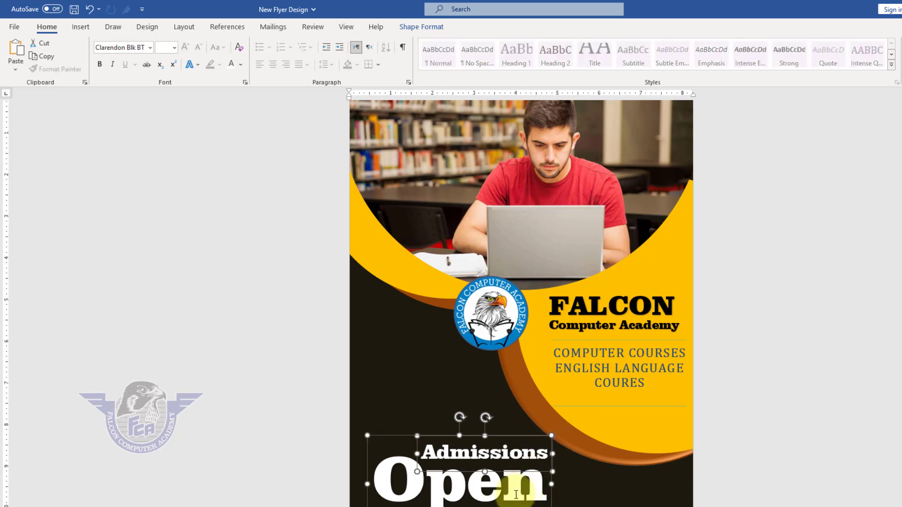
Group the Admissions and Open headings and widen the group slightly to the right
{"action": "left_click", "coordinate": [517, 493], "text": "shift"}
{"action": "left_click", "coordinate": [401, 26]}
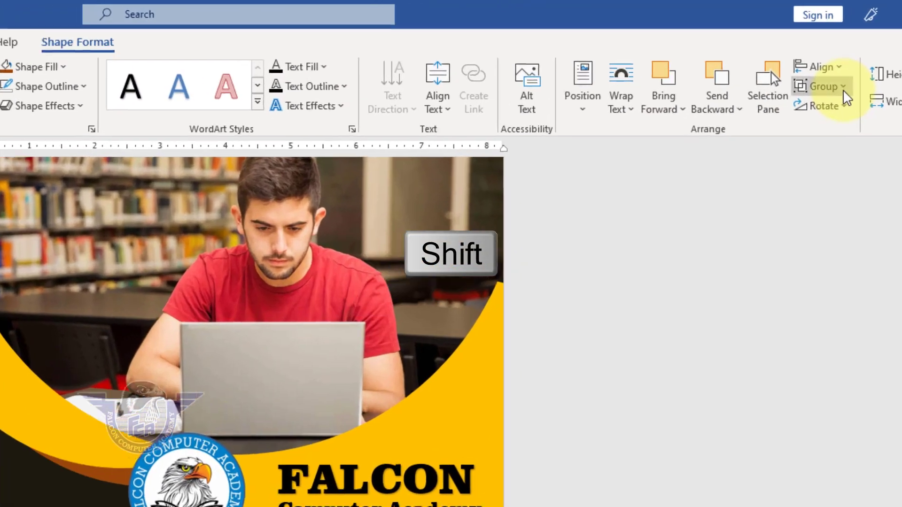
{"action": "left_click", "coordinate": [844, 89]}
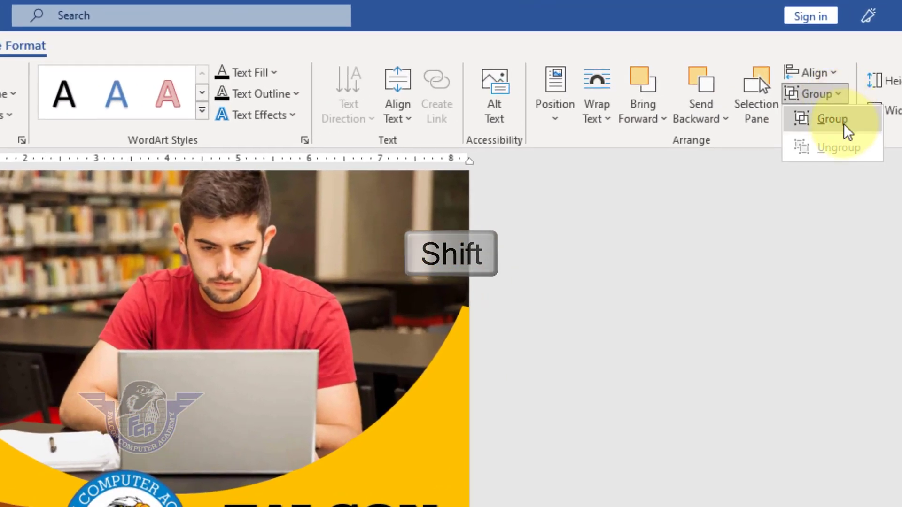
{"action": "left_click", "coordinate": [845, 111]}
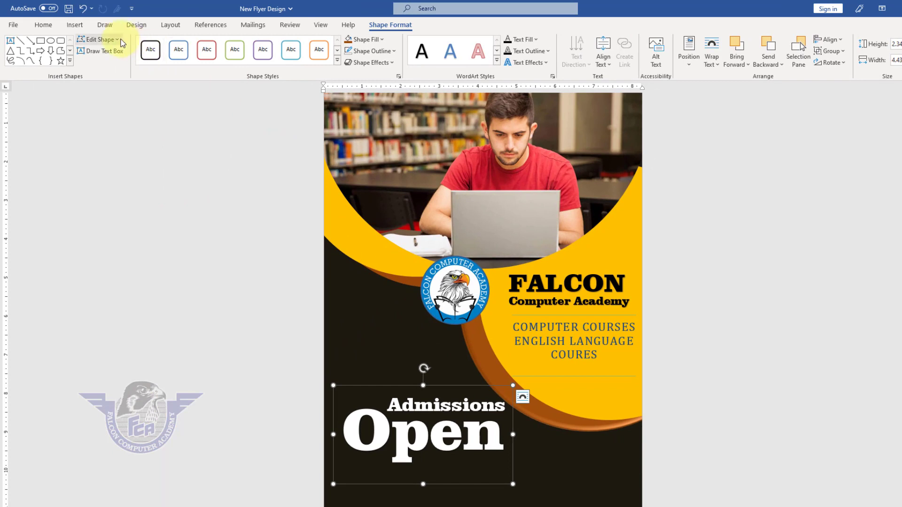
{"action": "left_click_drag", "start_coordinate": [513, 484], "coordinate": [533, 481]}
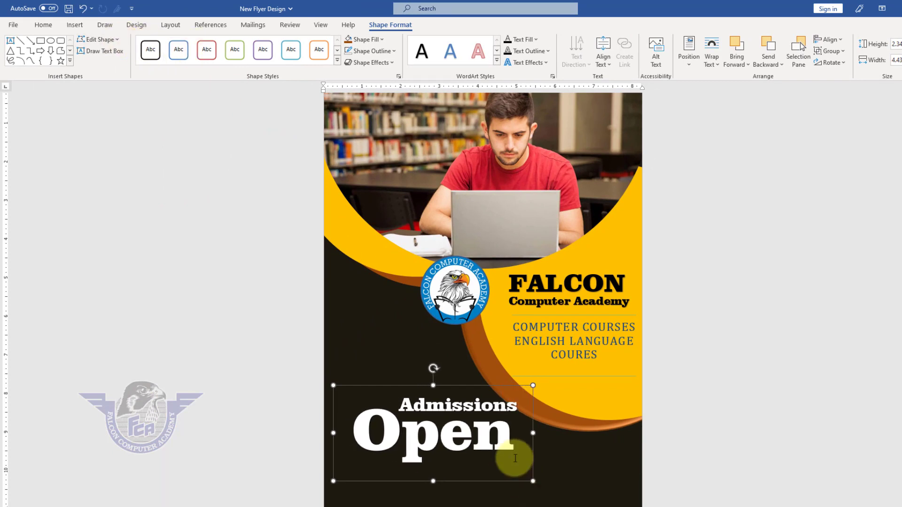
Reduce the font size of Open inside the grouped heading to 90
{"action": "triple_click", "coordinate": [485, 441]}
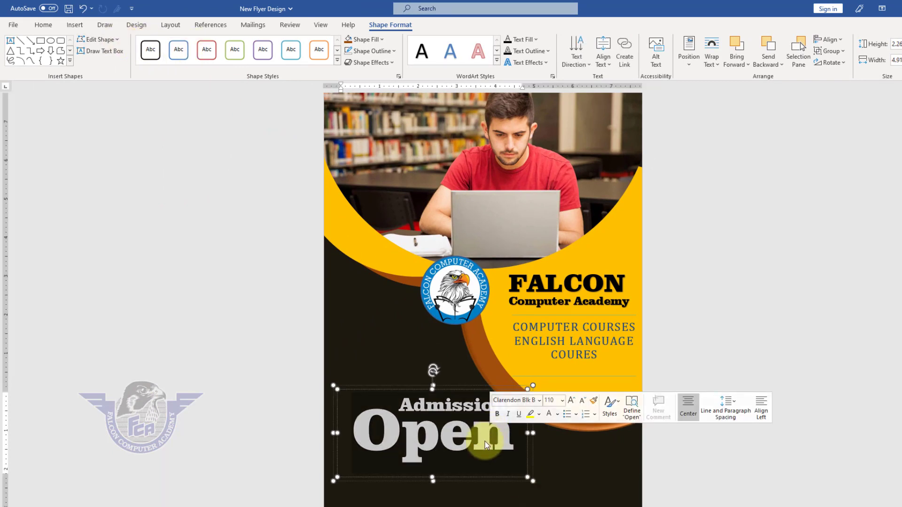
{"action": "left_click", "coordinate": [41, 25]}
{"action": "left_click", "coordinate": [184, 45]}
{"action": "left_click", "coordinate": [185, 44]}
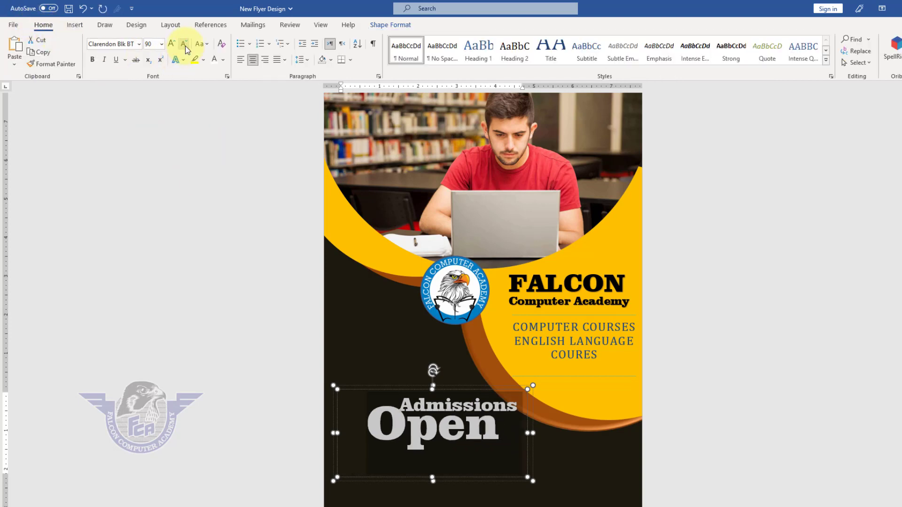
{"action": "left_click", "coordinate": [488, 414]}
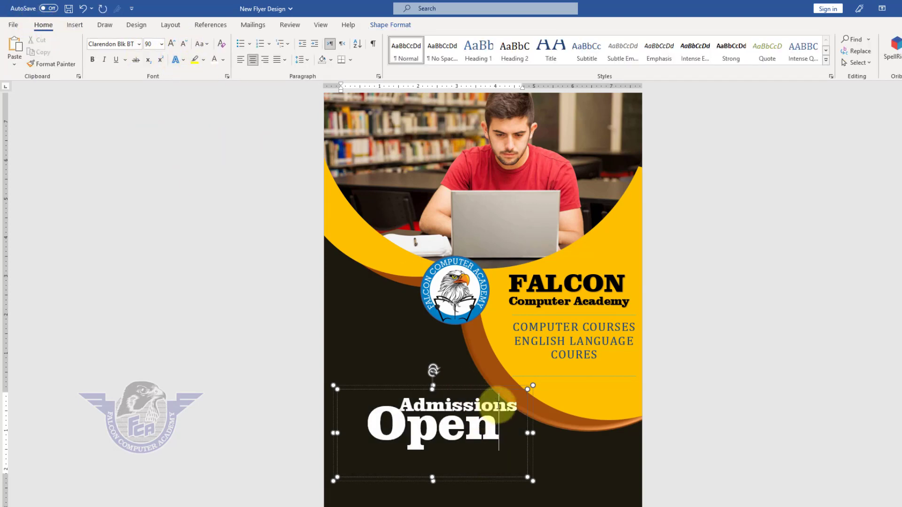